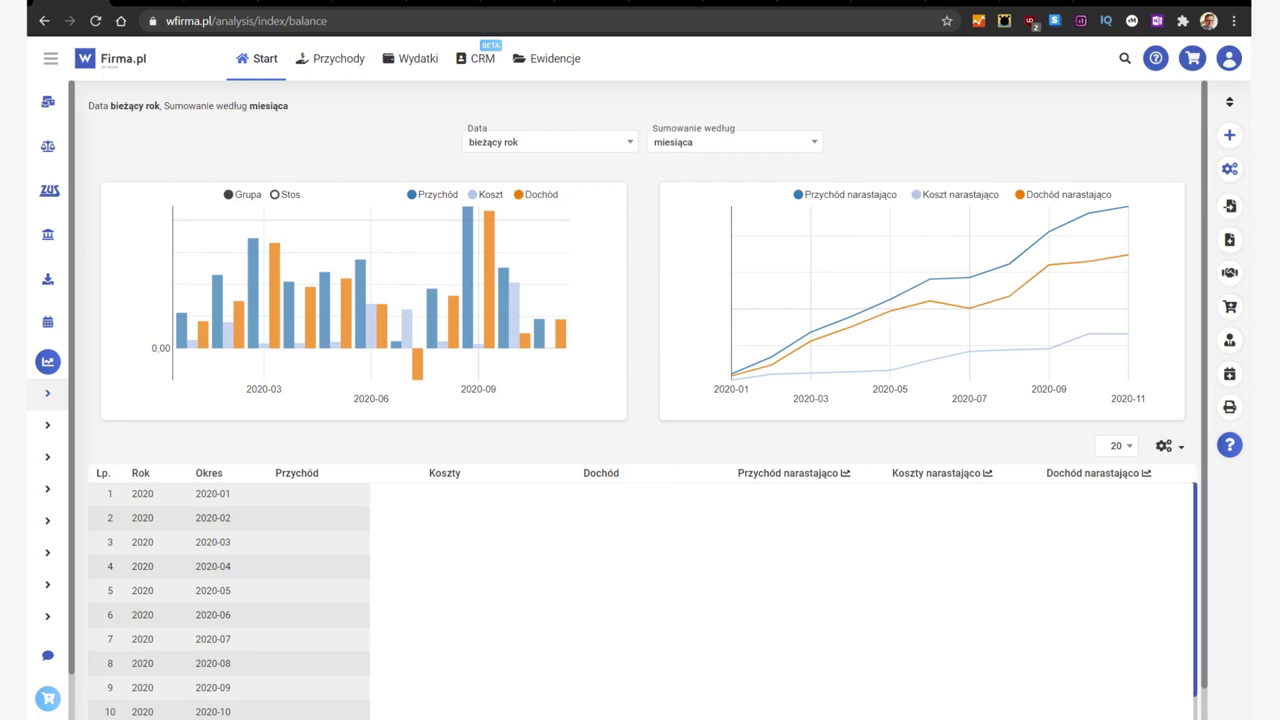
# Step: Enlarge the page and show the Przychody invoice list for December 2020
pyautogui.hotkey('ctrl', '+')
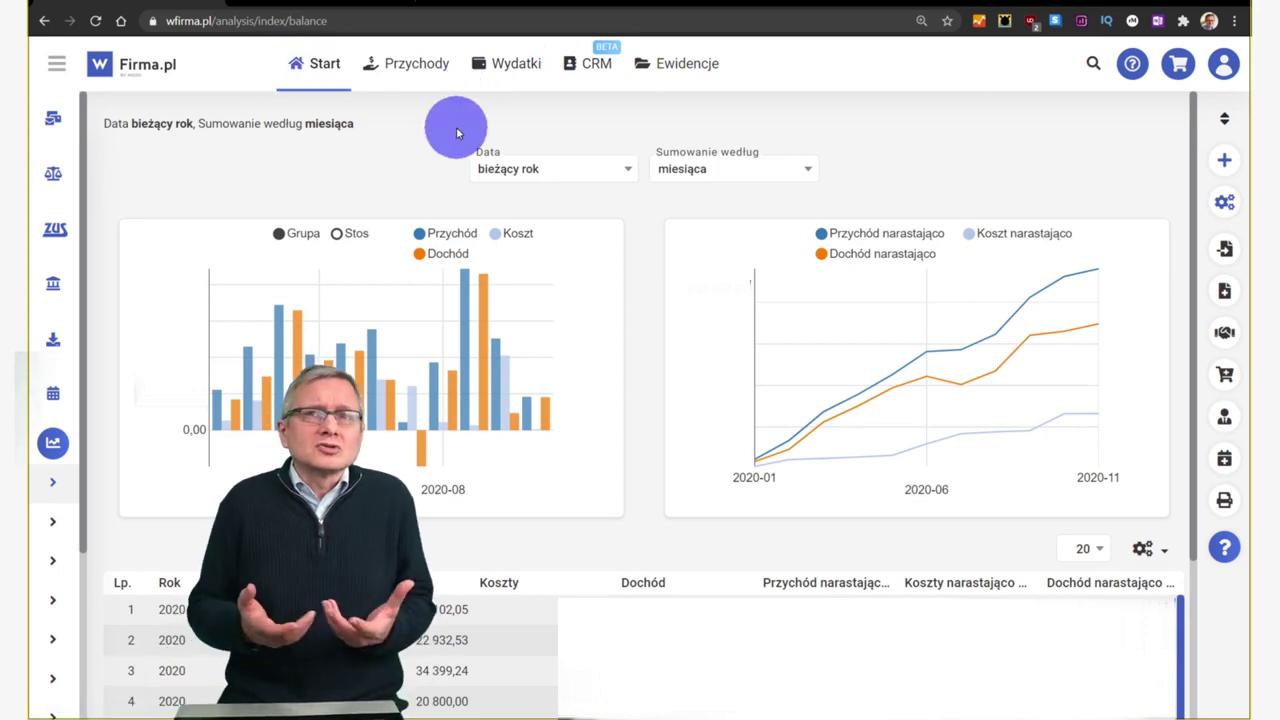
pyautogui.click(417, 70)
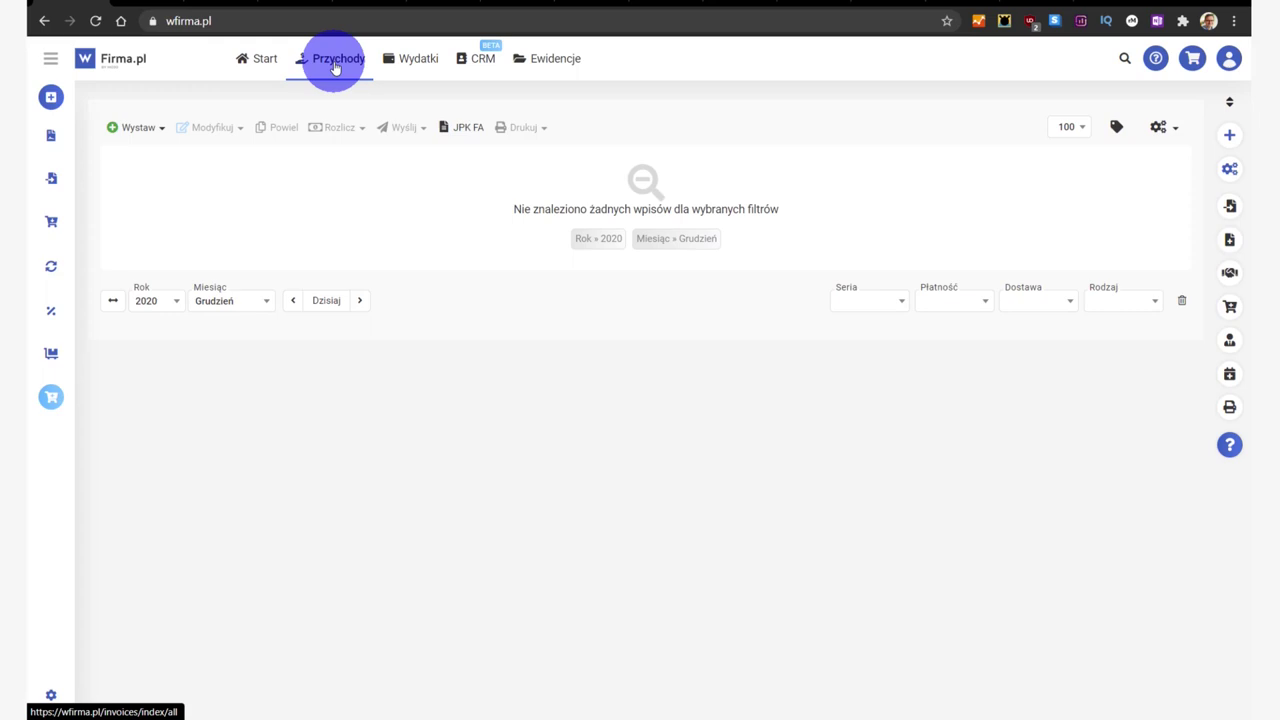
# Step: Start a new VAT invoice from the Wystaw menu's Fakturę option
pyautogui.click(158, 129)
pyautogui.click(148, 149)
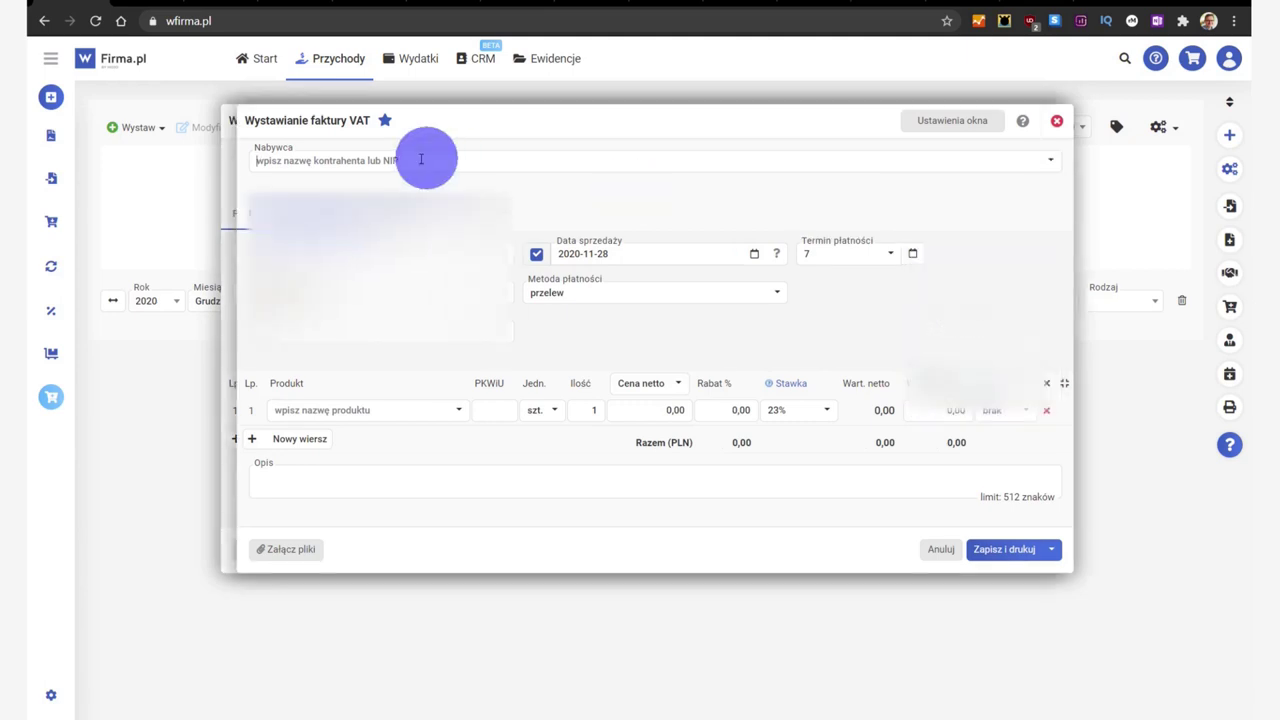
# Step: Enter the buyer's tax ID and fill the buyer details from the GUS registry
pyautogui.click(320, 160)
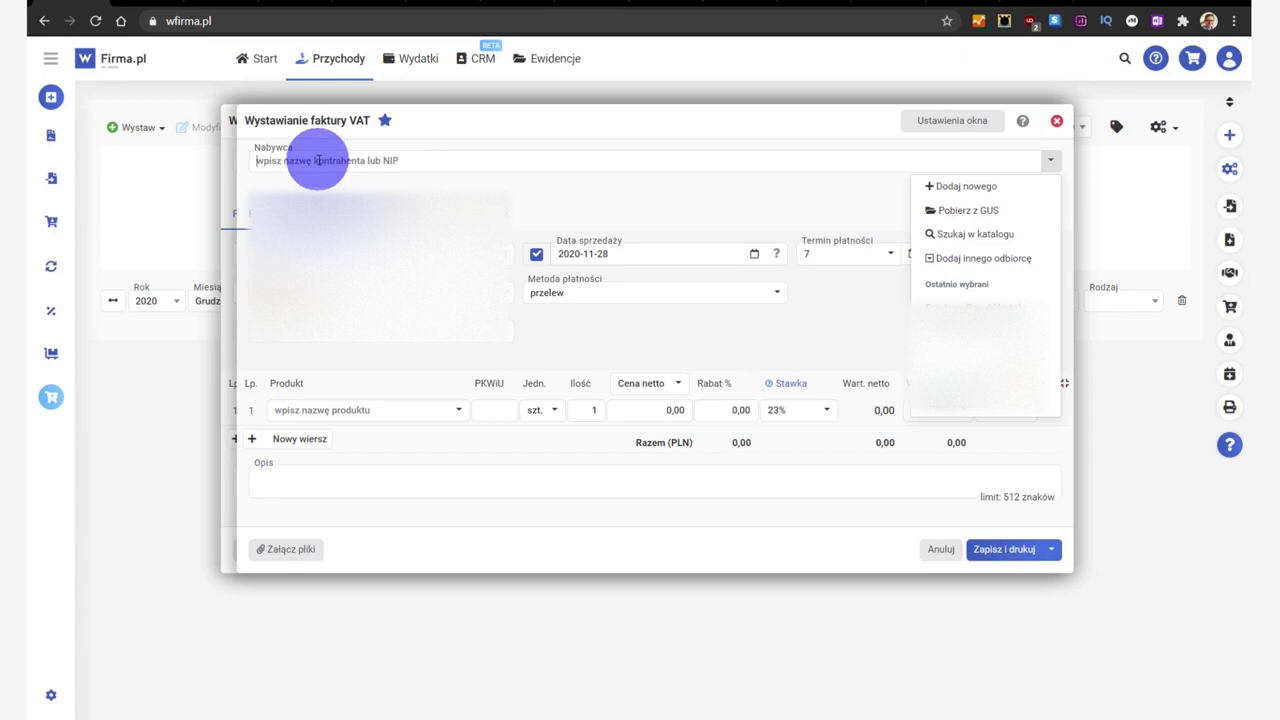
pyautogui.click(318, 160)
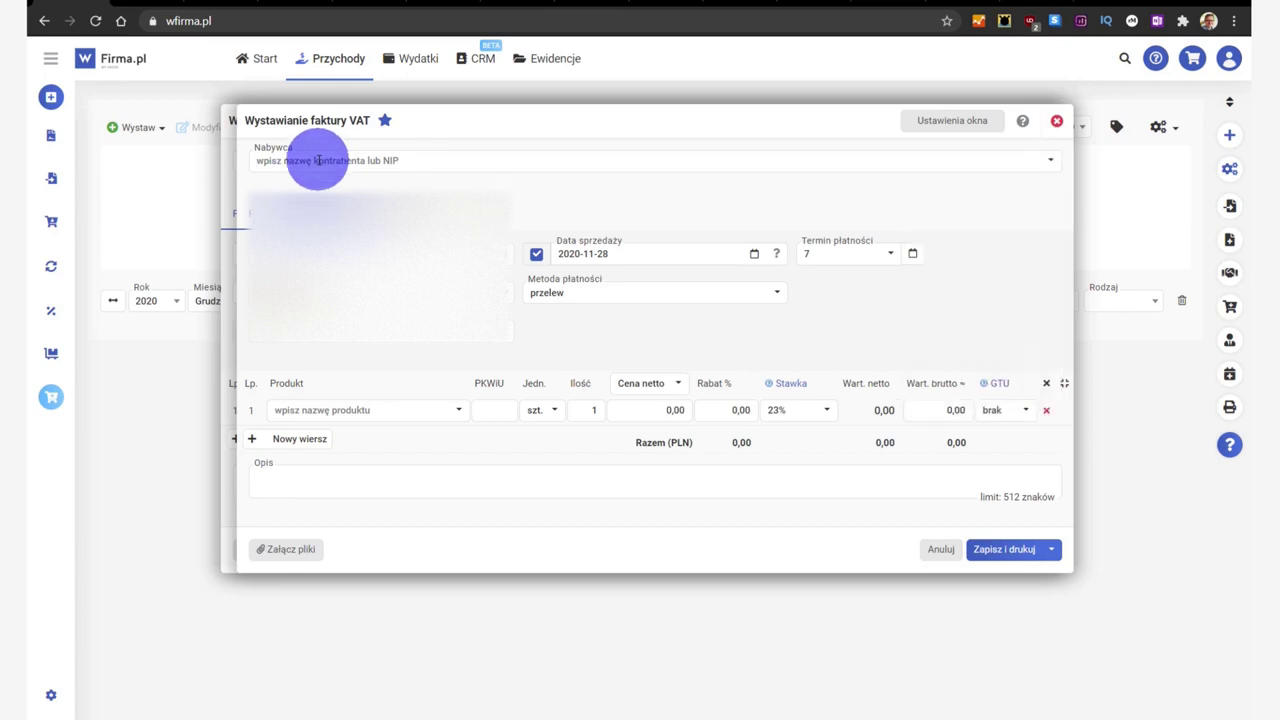
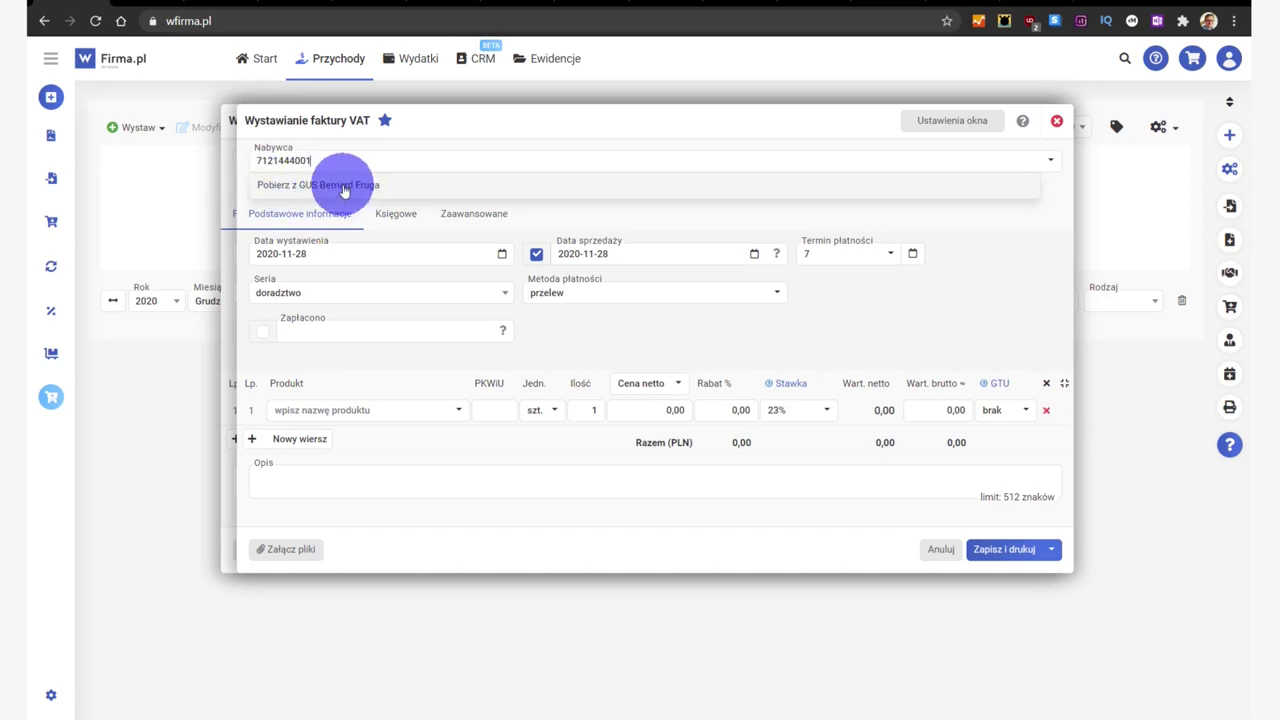
pyautogui.click(343, 186)
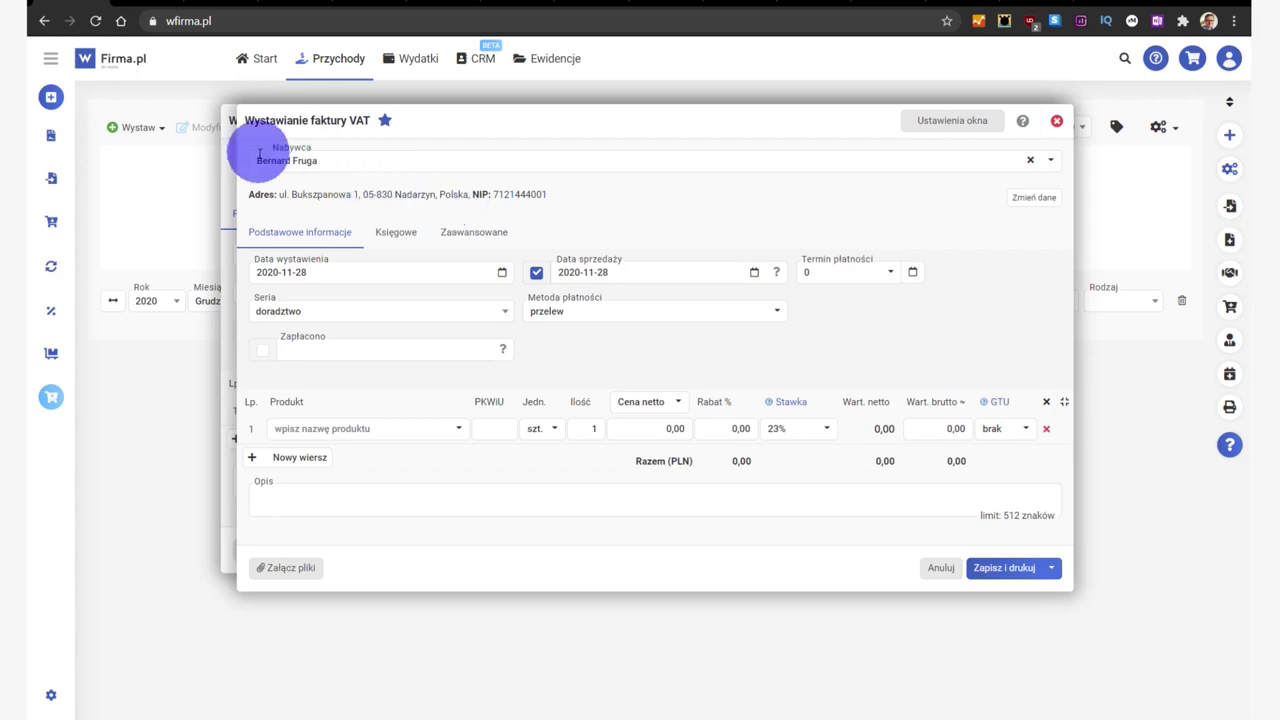
# Step: Add a Doradztwo consulting line at 33 000,00 net, 23% VAT, 40 590,00 gross
pyautogui.tripleClick(305, 166)
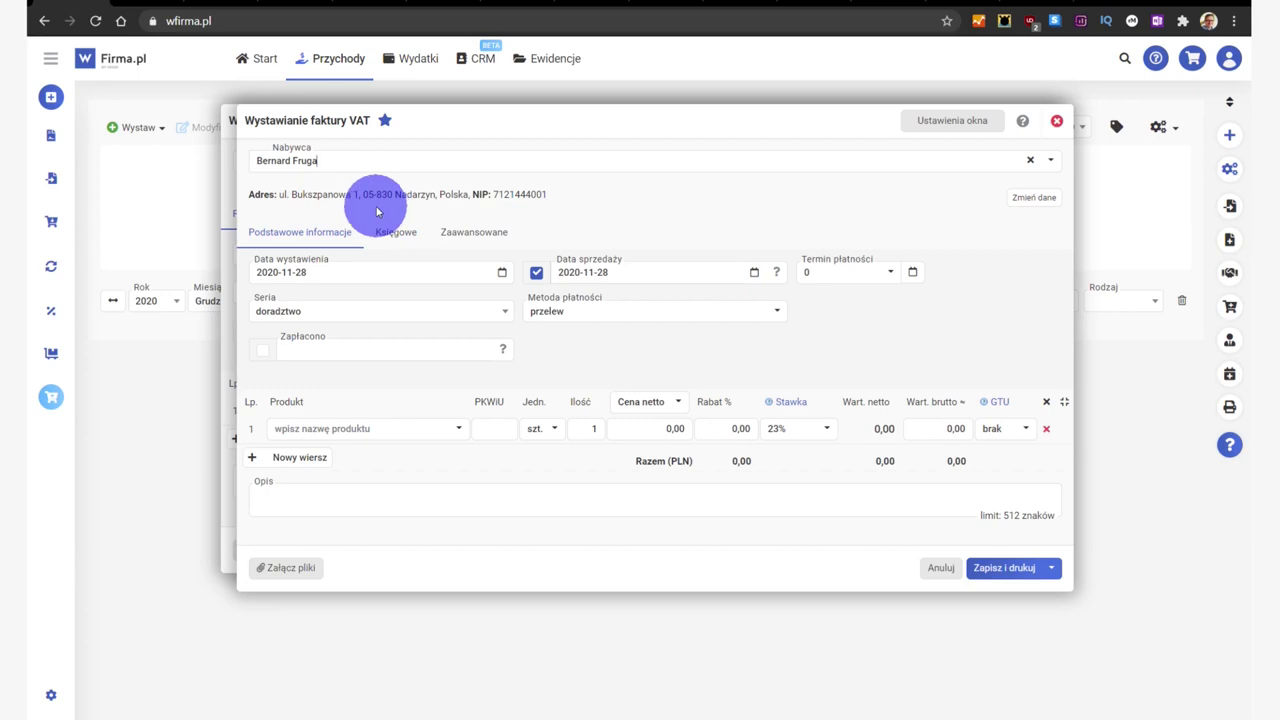
pyautogui.click(327, 434)
pyautogui.write('dora')
pyautogui.click(329, 449)
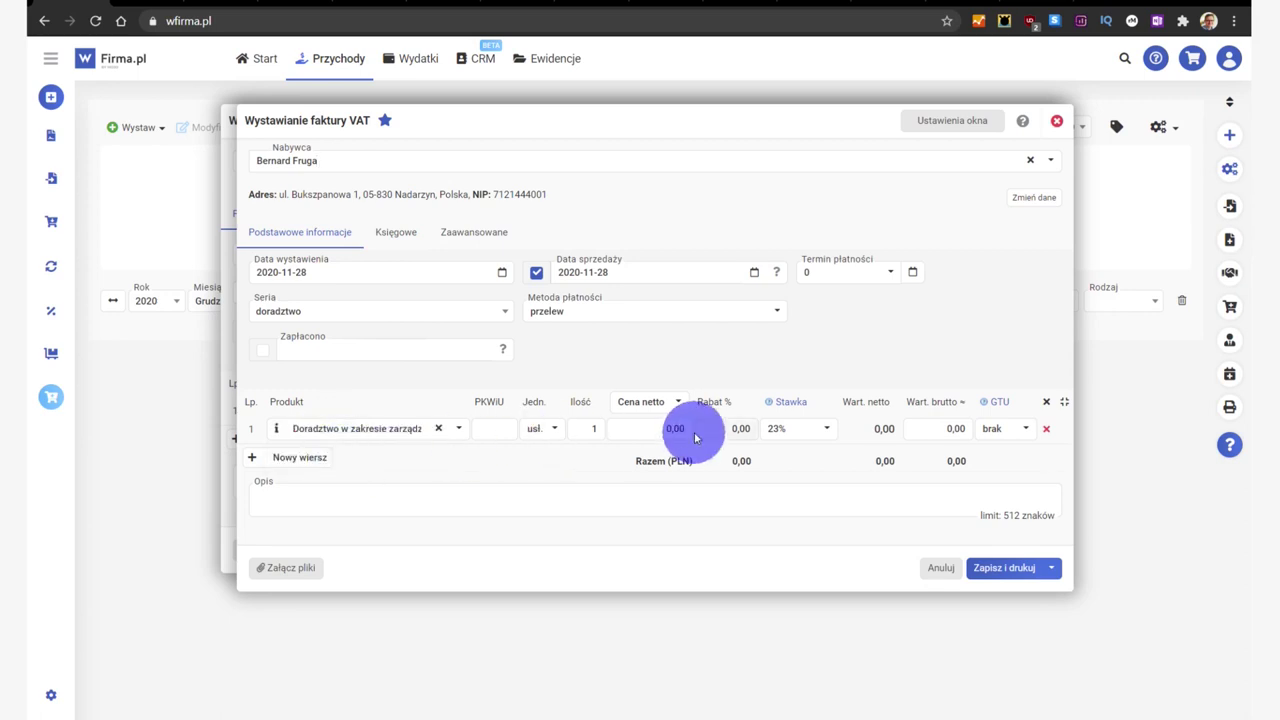
pyautogui.click(659, 430)
pyautogui.write('33000')
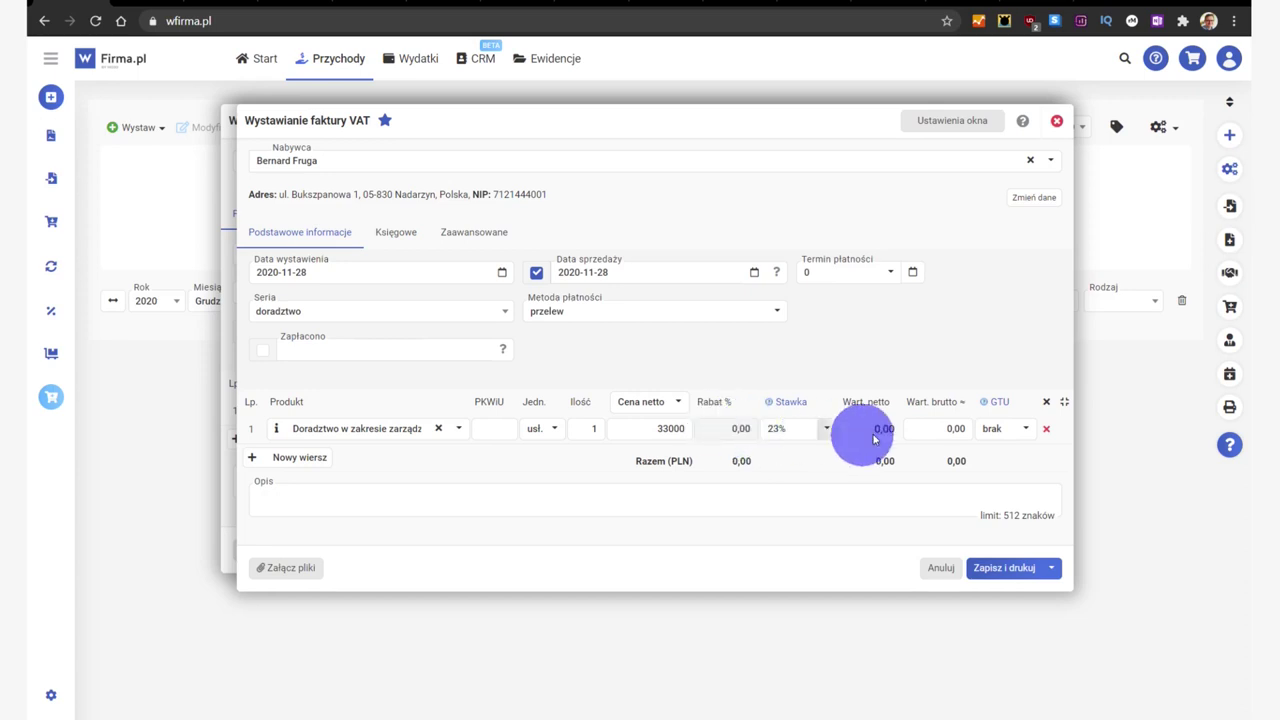
pyautogui.click(955, 476)
pyautogui.click(995, 570)
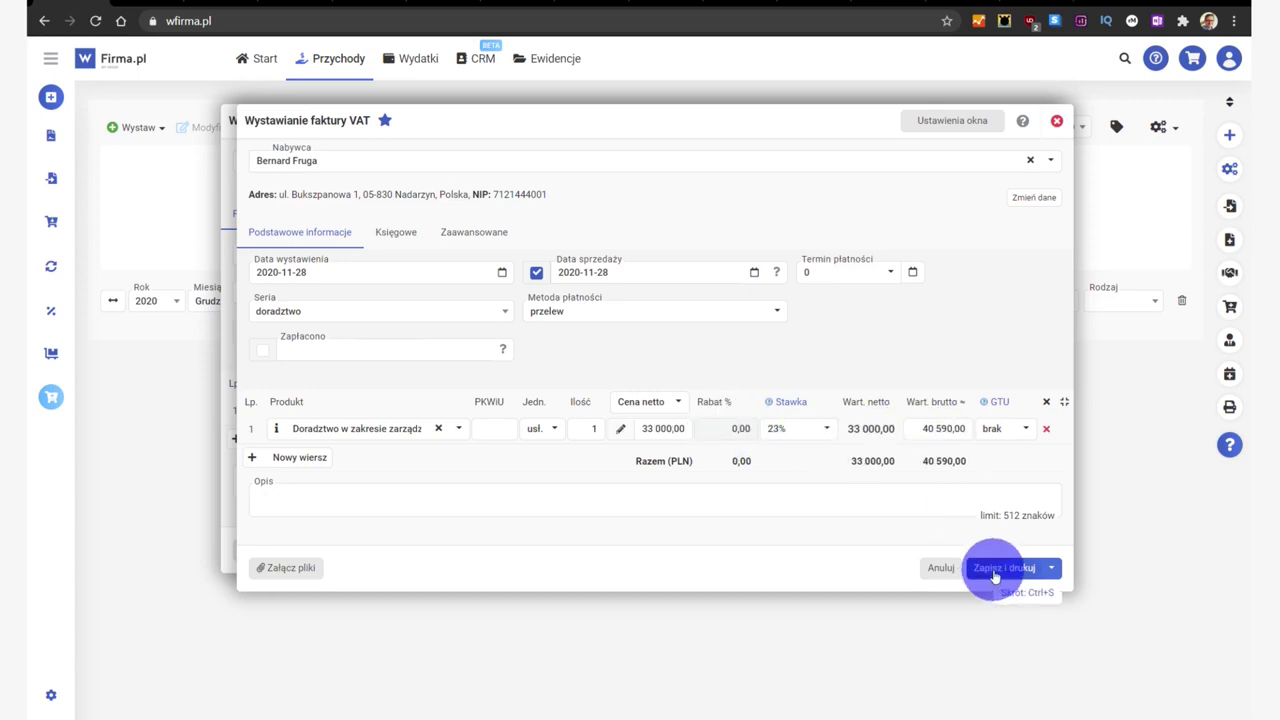
pyautogui.click(1051, 568)
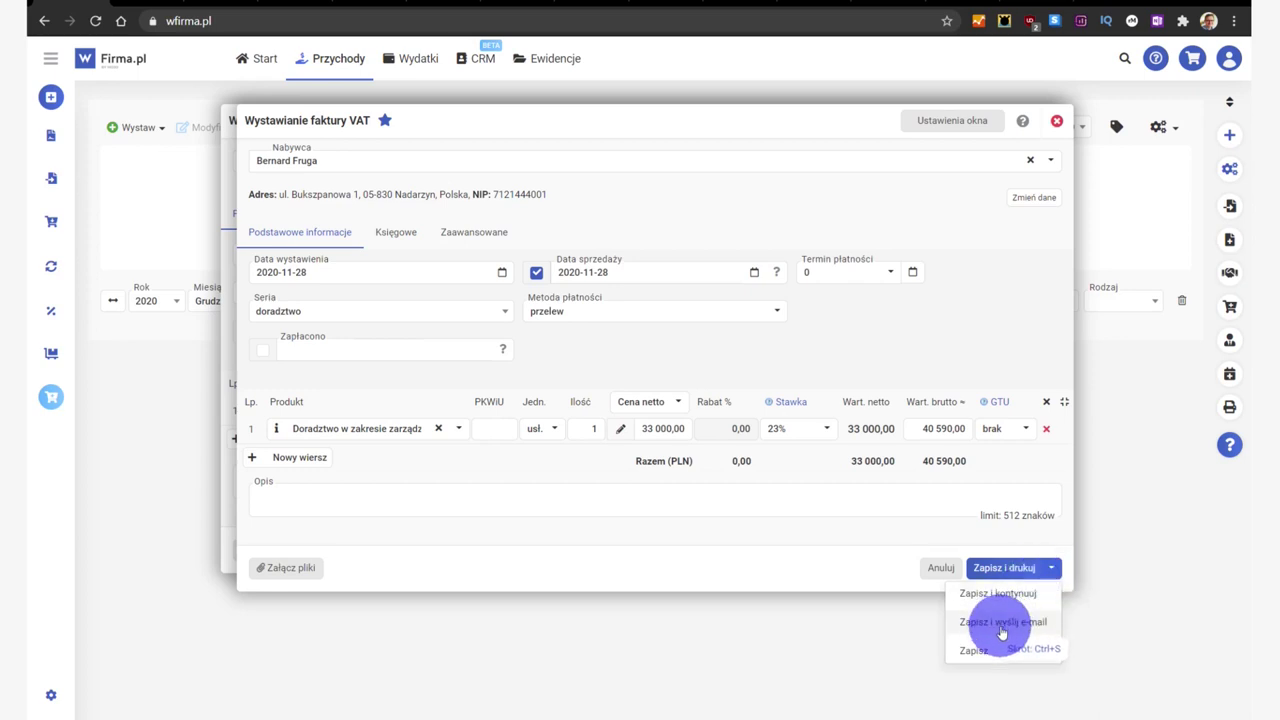
# Step: Save the invoice and bring up the 5 904,00 PLN payment for invoice 2/11/2020
pyautogui.click(1002, 622)
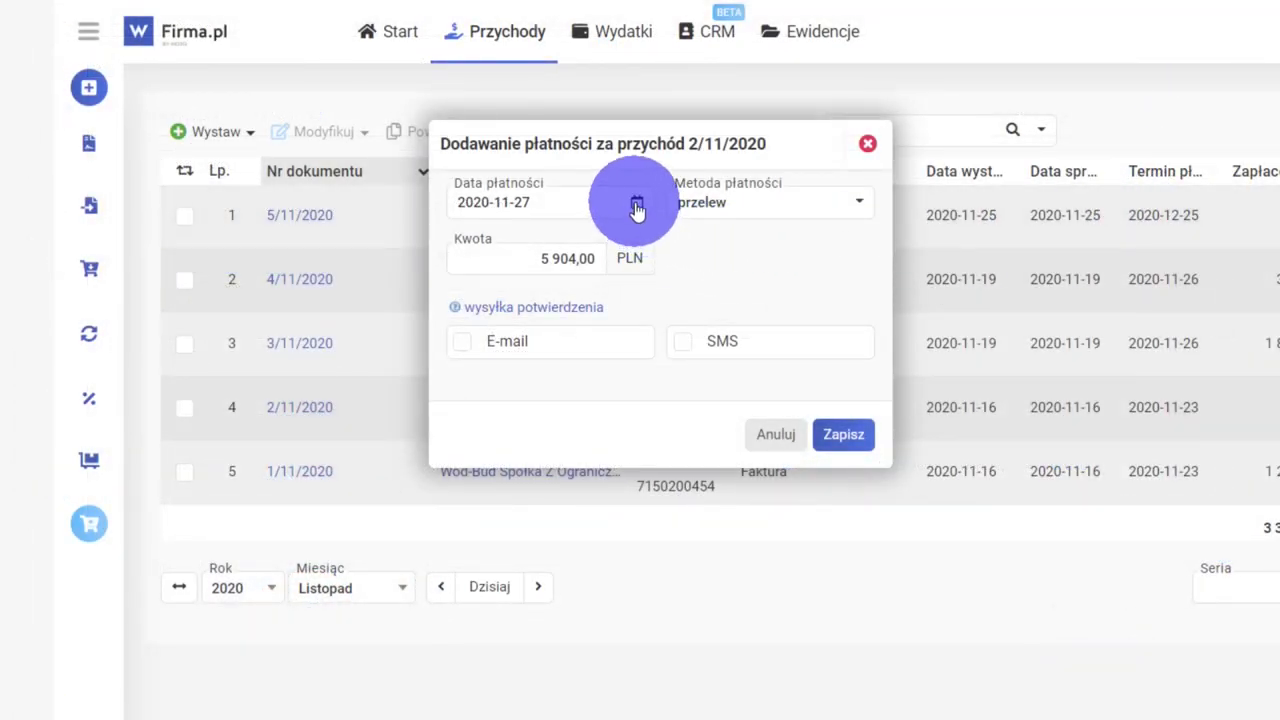
# Step: Save the 5 904,00 PLN transfer payment for invoice 2/11/2020 dated 27 November 2020
pyautogui.click(637, 207)
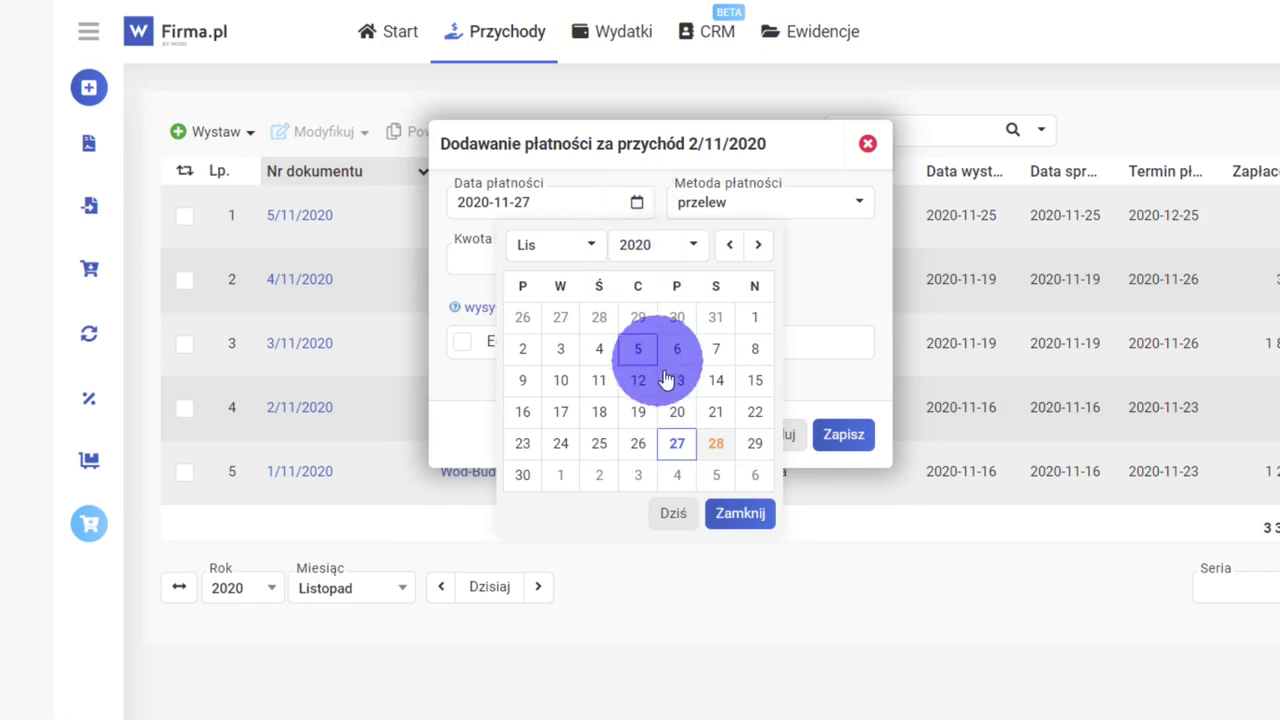
pyautogui.click(678, 443)
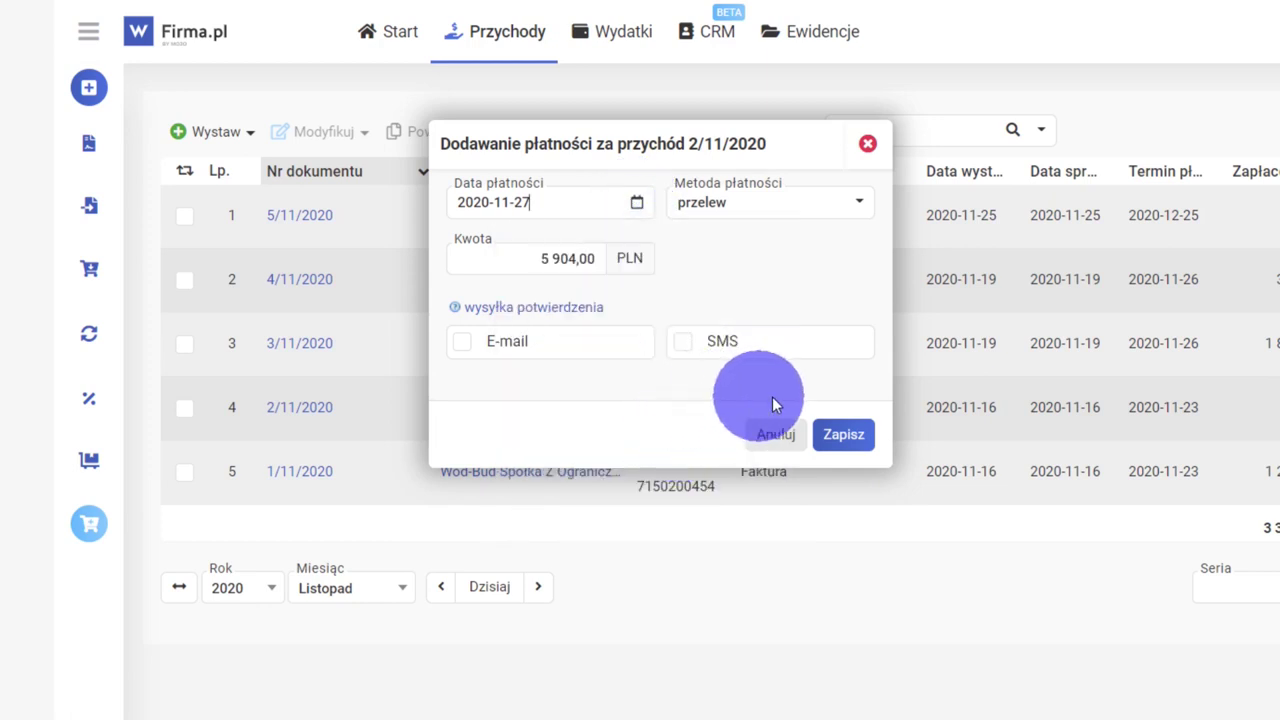
pyautogui.click(846, 437)
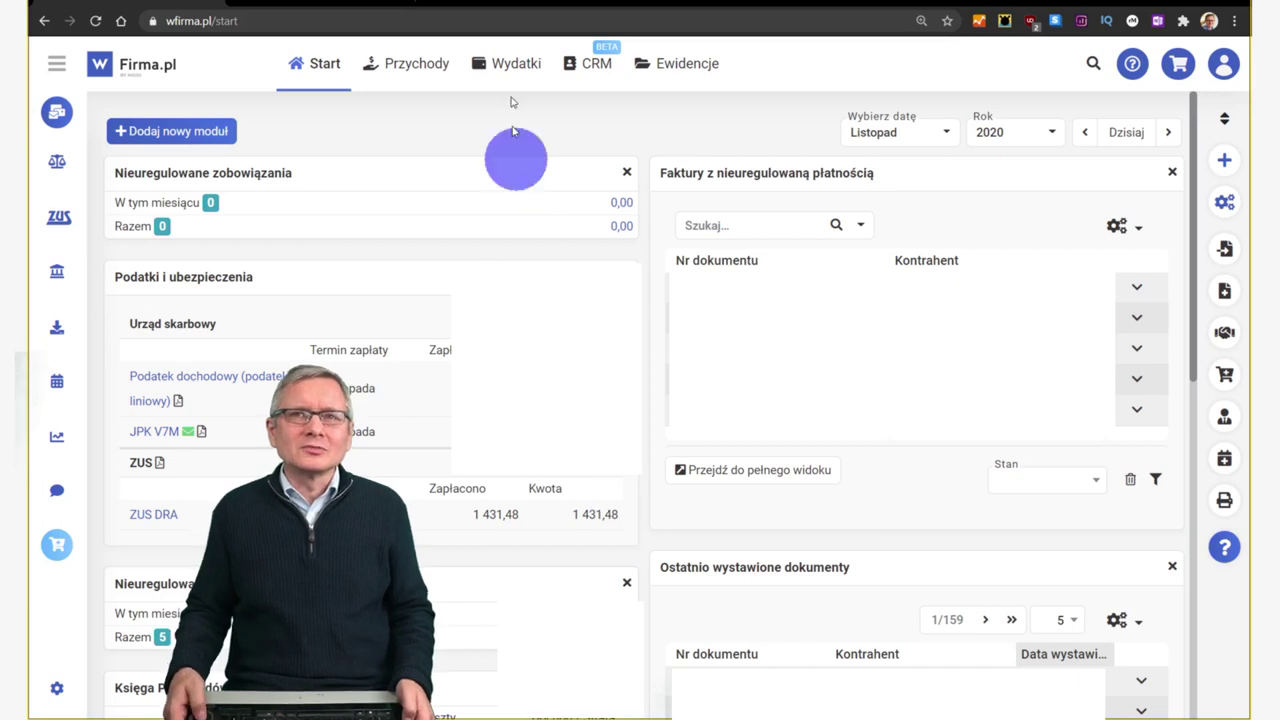
# Step: Show the November 2020 Wydatki list and its Dodaj document-type choices
pyautogui.click(509, 66)
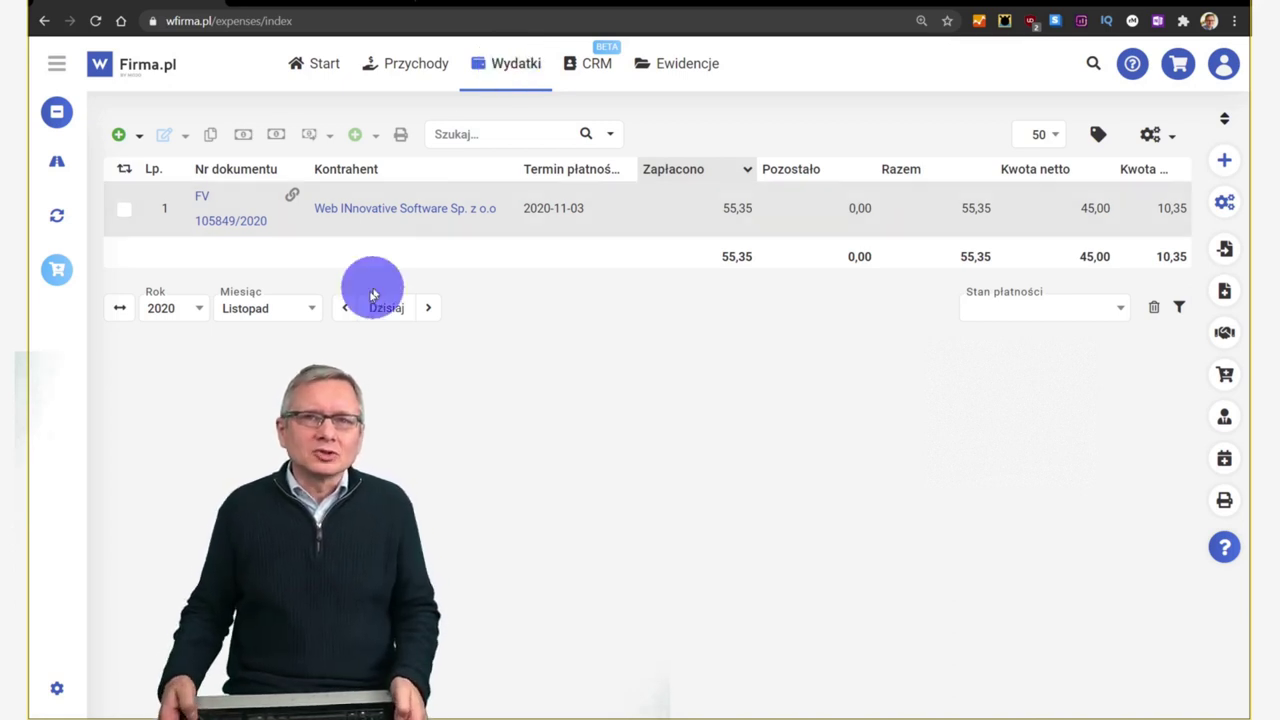
pyautogui.click(138, 134)
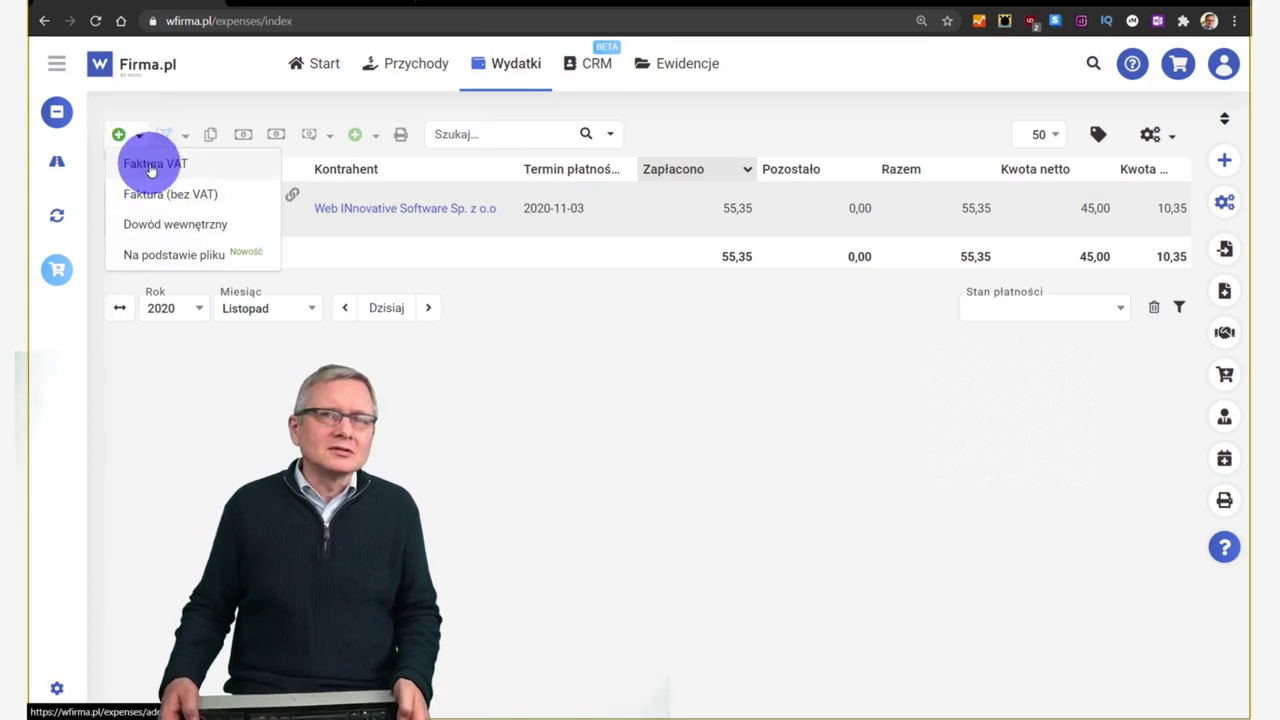
# Step: Begin a VAT expense invoice with P4 SPÓŁKA Z O.O. as the supplier
pyautogui.click(140, 164)
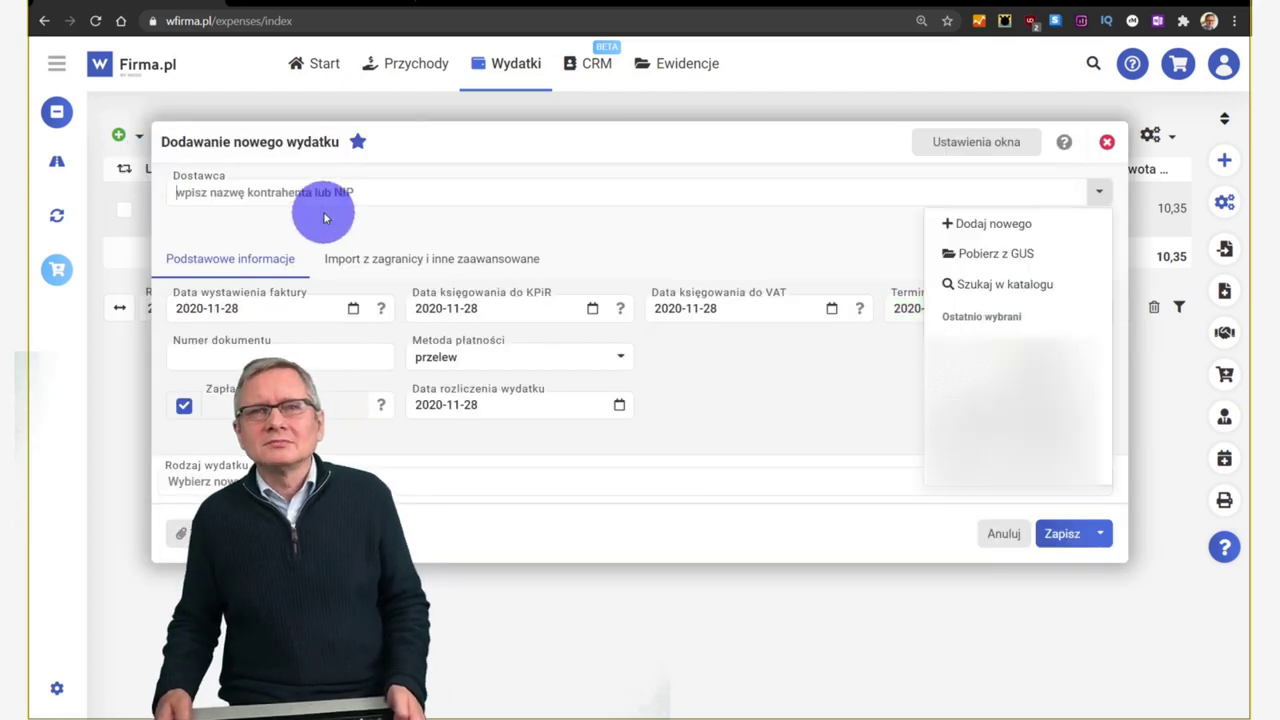
pyautogui.click(316, 191)
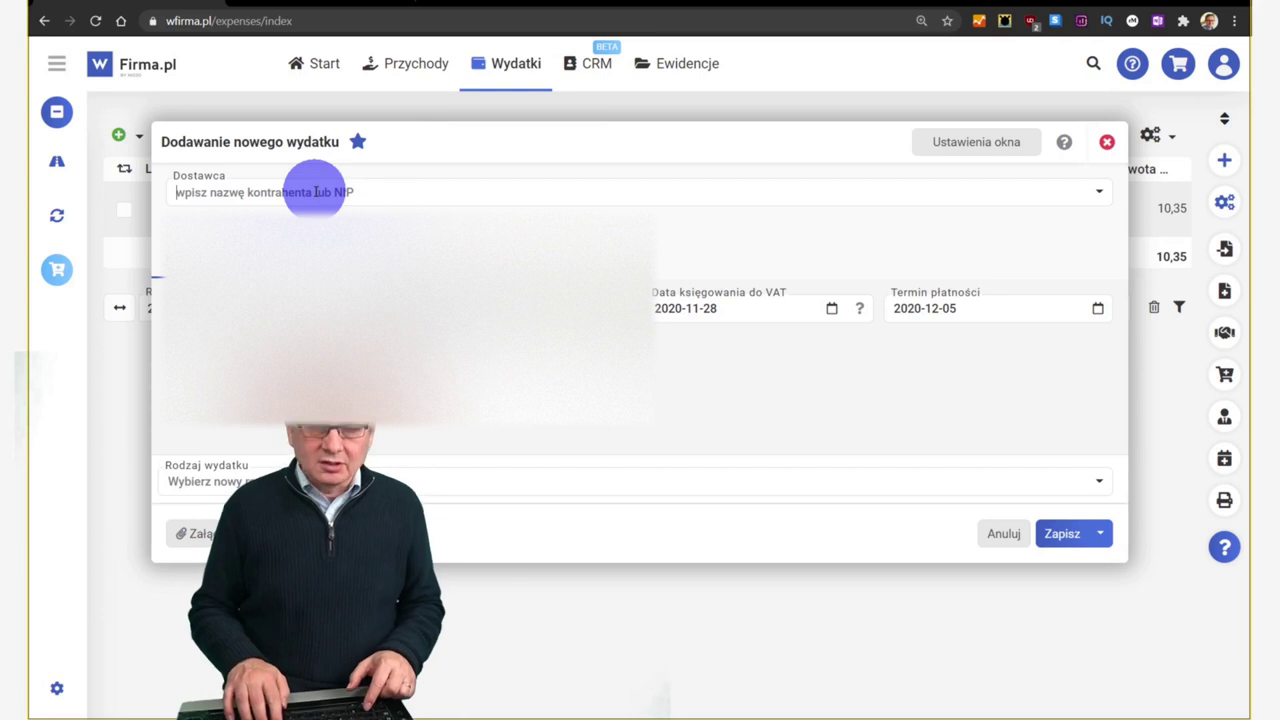
pyautogui.write('p4 sp')
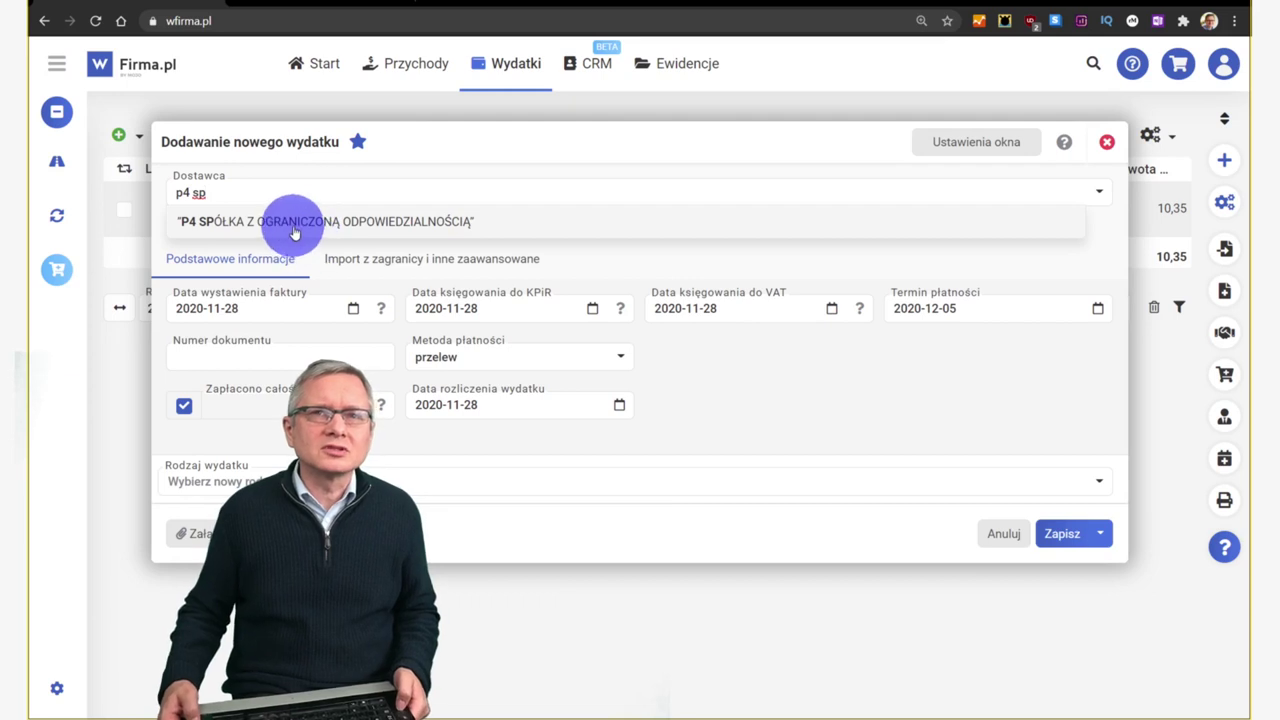
pyautogui.click(296, 222)
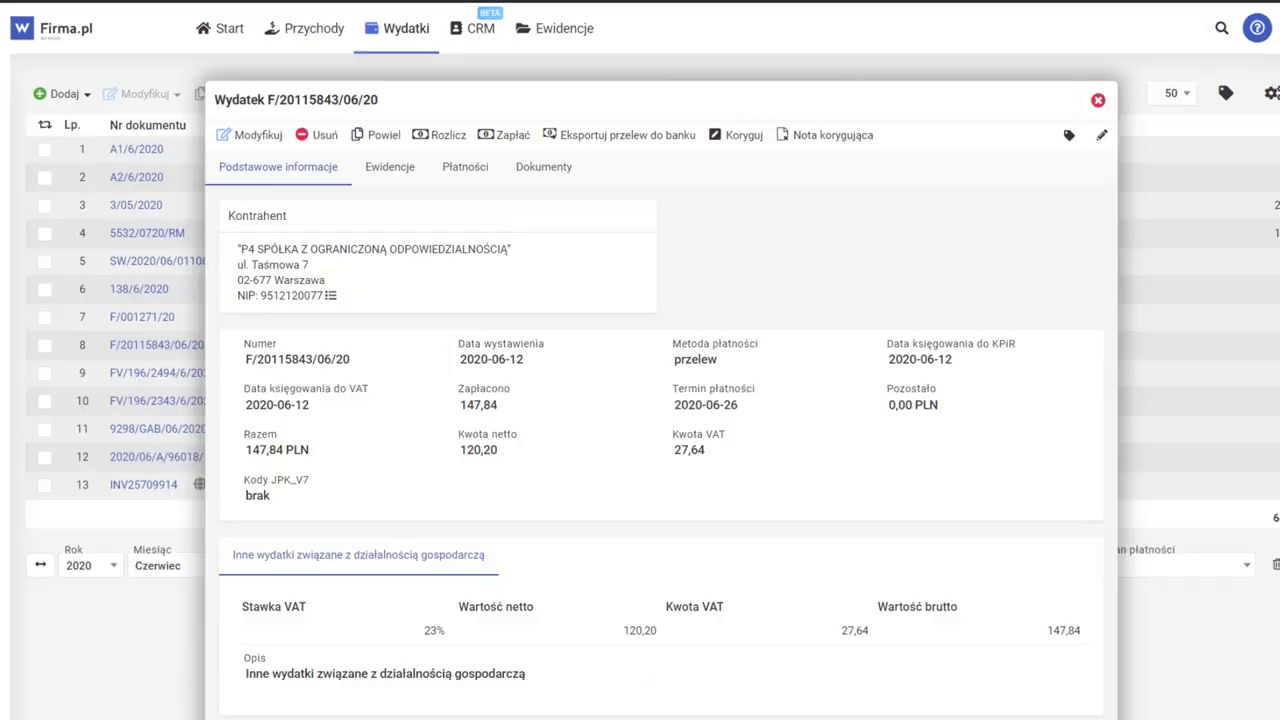
# Step: Duplicate the P4 expense invoice and date the copy 9 November 2020
pyautogui.click(384, 134)
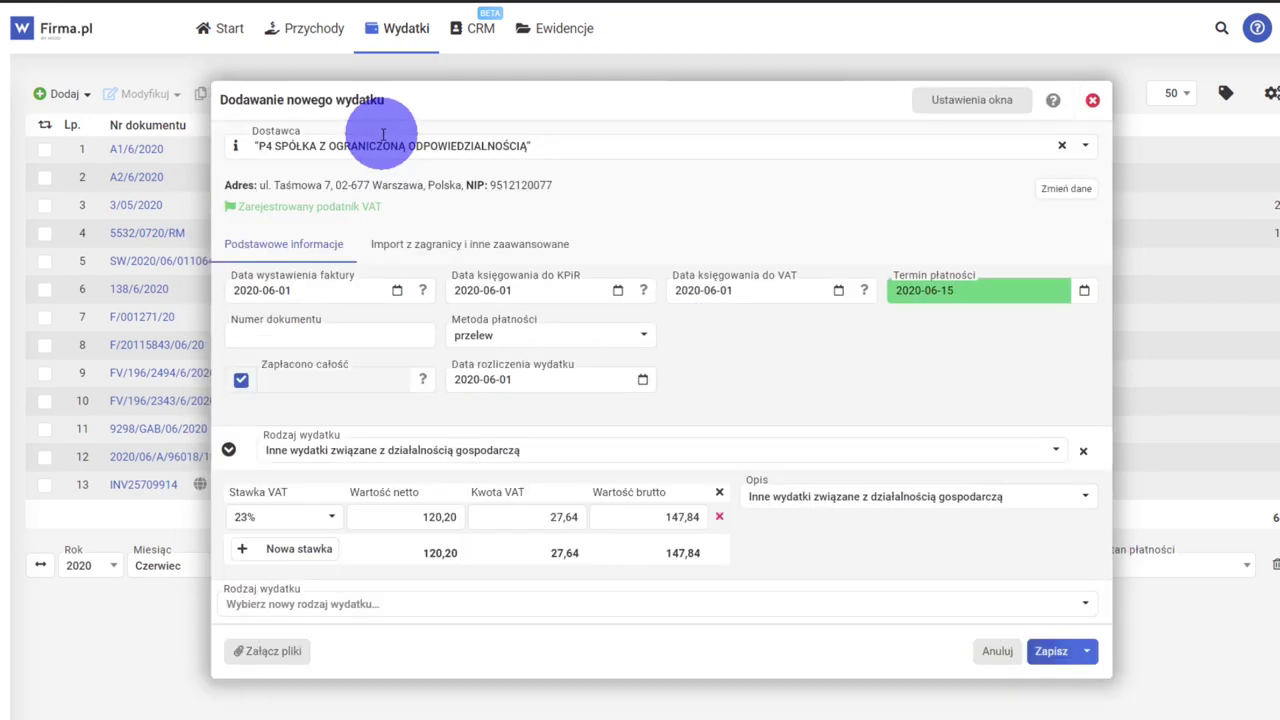
pyautogui.click(398, 290)
pyautogui.click(425, 509)
pyautogui.click(399, 291)
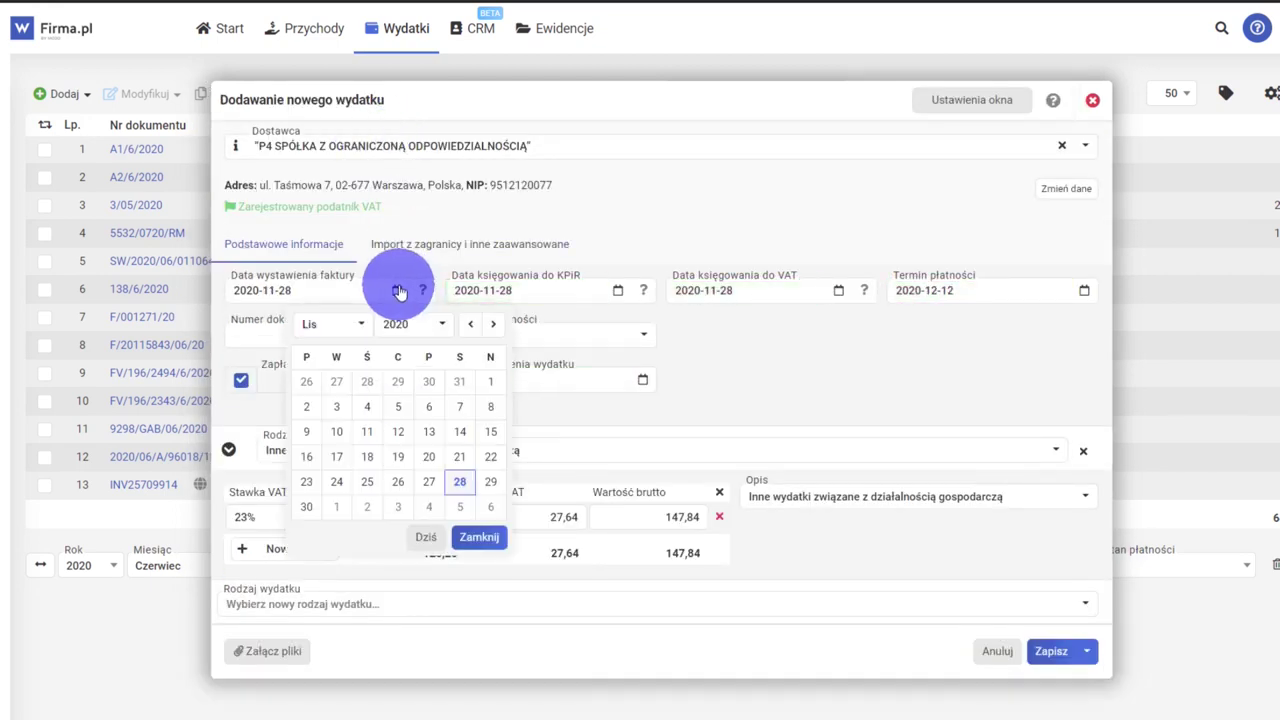
pyautogui.click(306, 431)
# Step: Give the copy document number F122/45566 and a net amount of 159
pyautogui.click(273, 336)
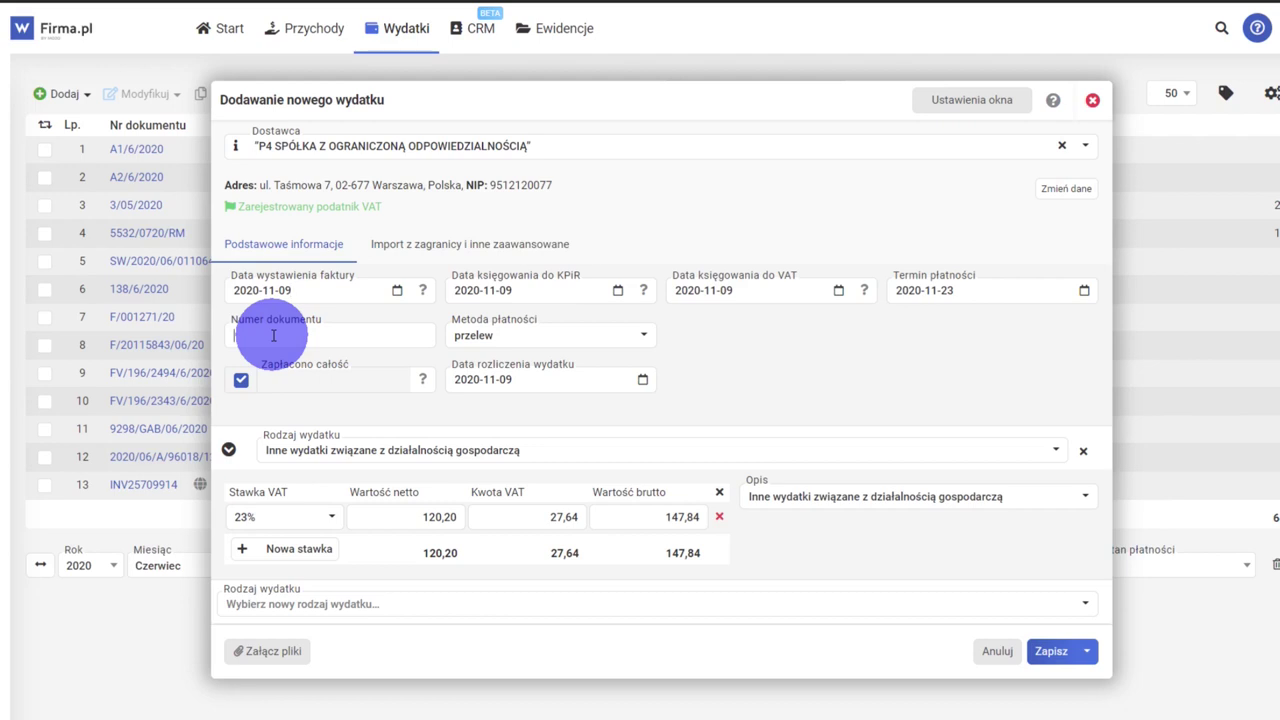
pyautogui.write('F122/45566')
pyautogui.click(440, 517)
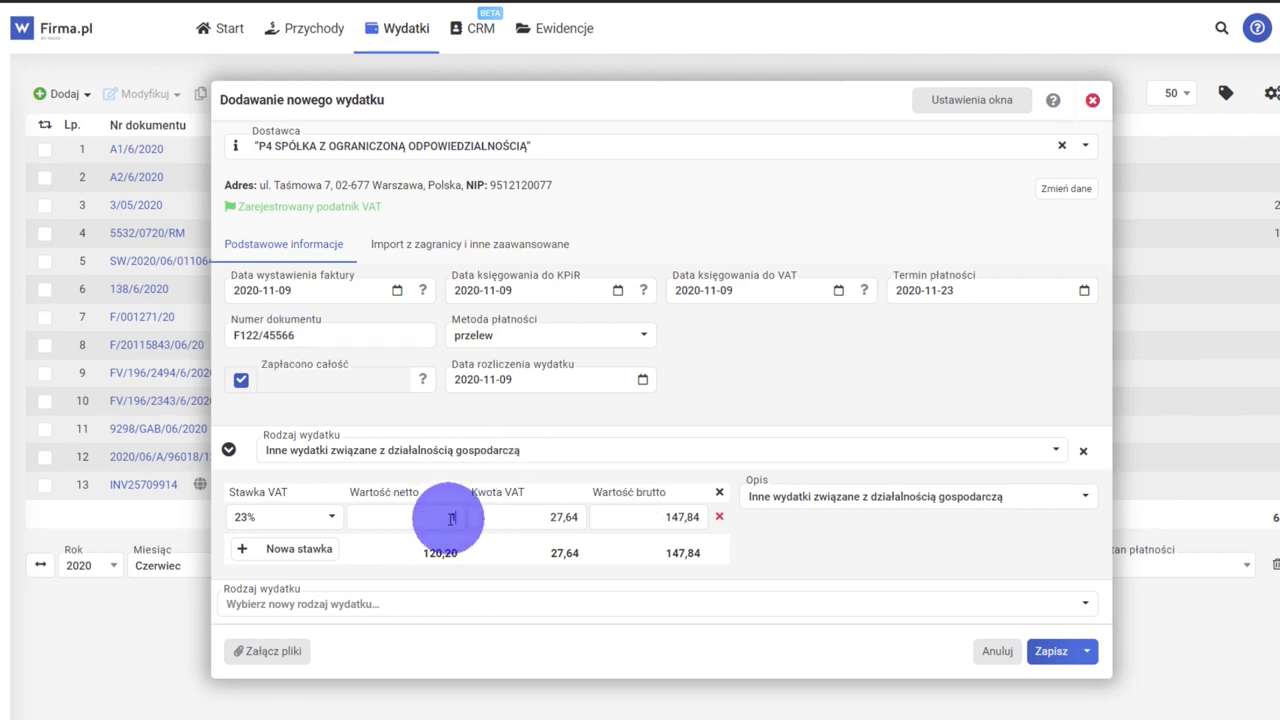
pyautogui.write('159')
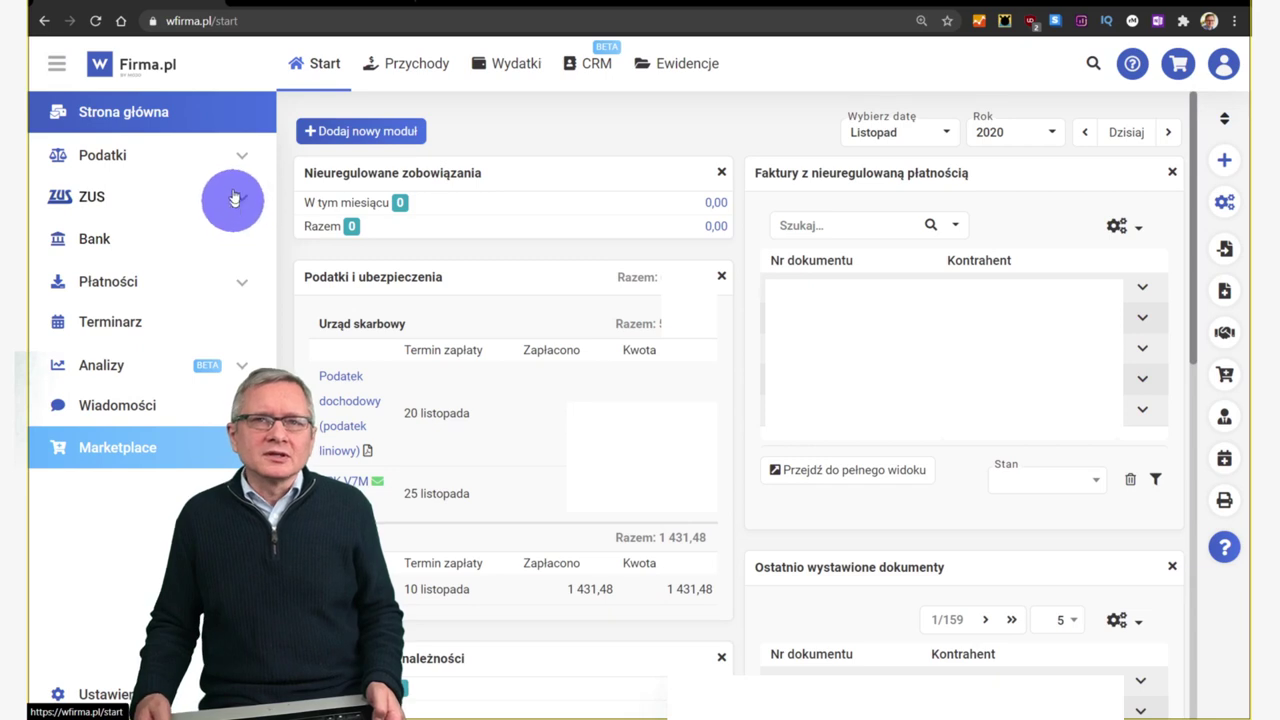
# Step: Show the 2020 Podatek dochodowy list from the Podatki sidebar section
pyautogui.click(241, 158)
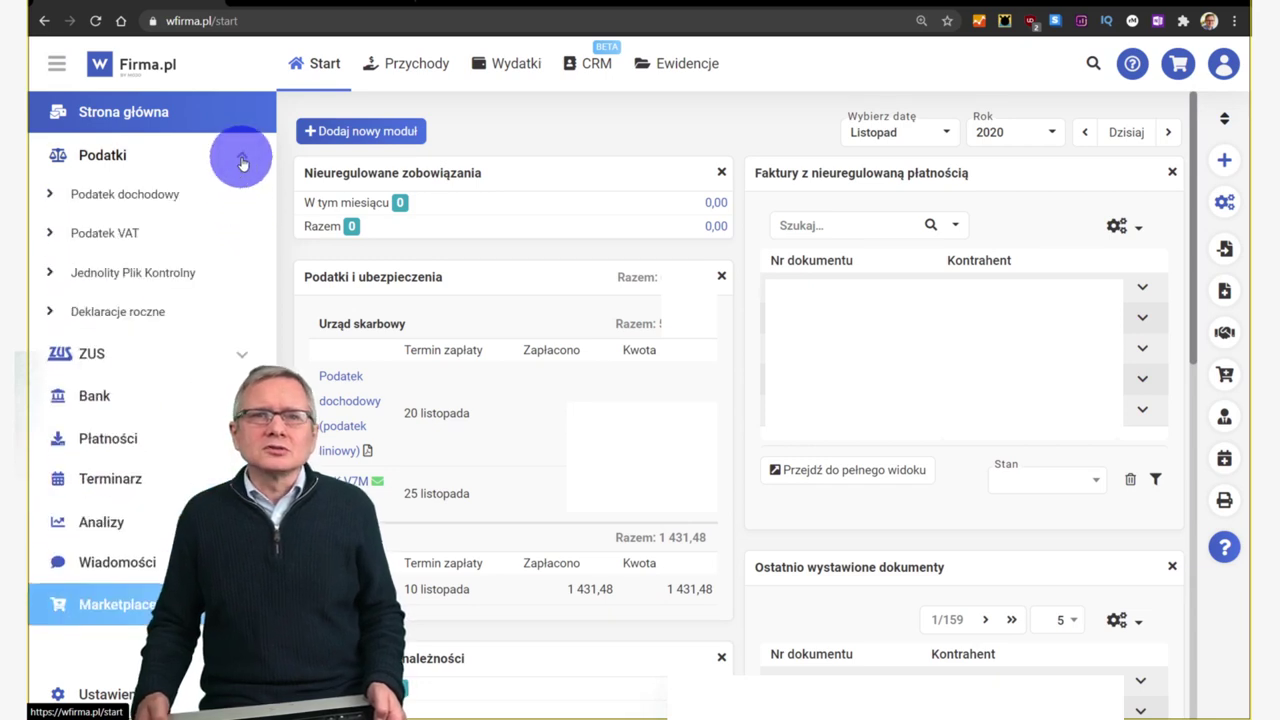
pyautogui.click(136, 203)
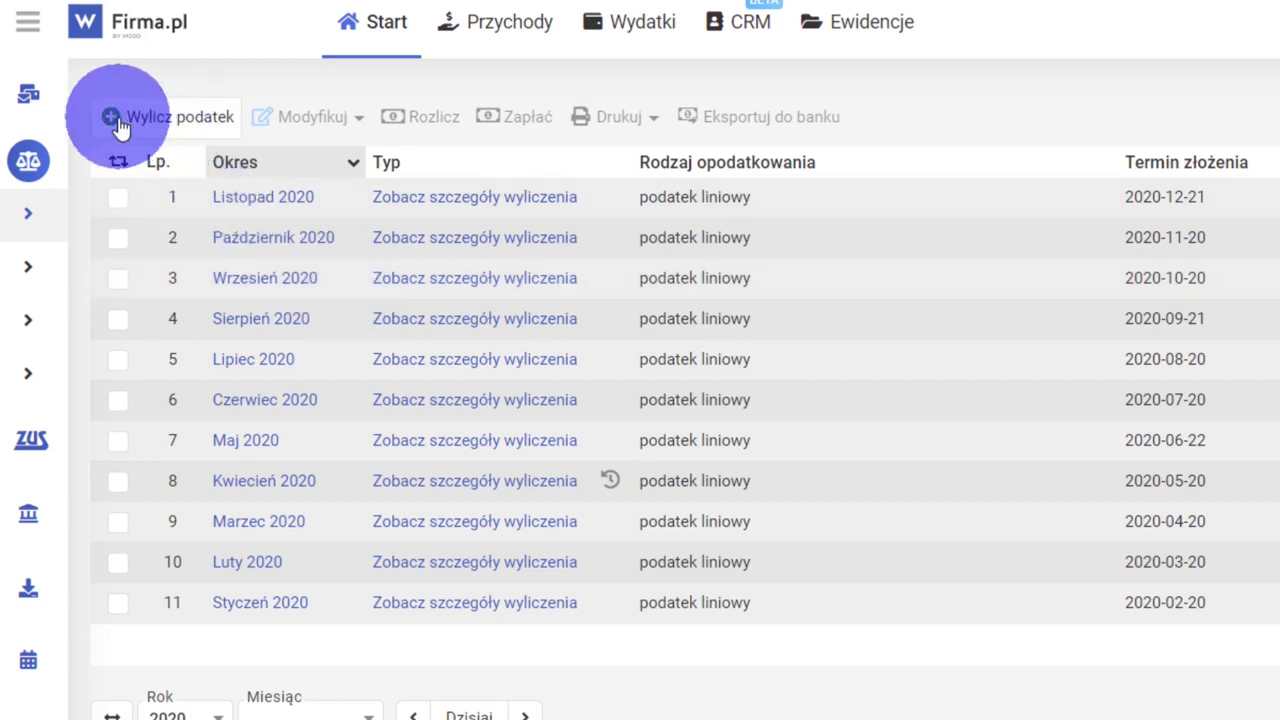
# Step: Start a new income tax calculation with Grudzień chosen as the month
pyautogui.click(163, 124)
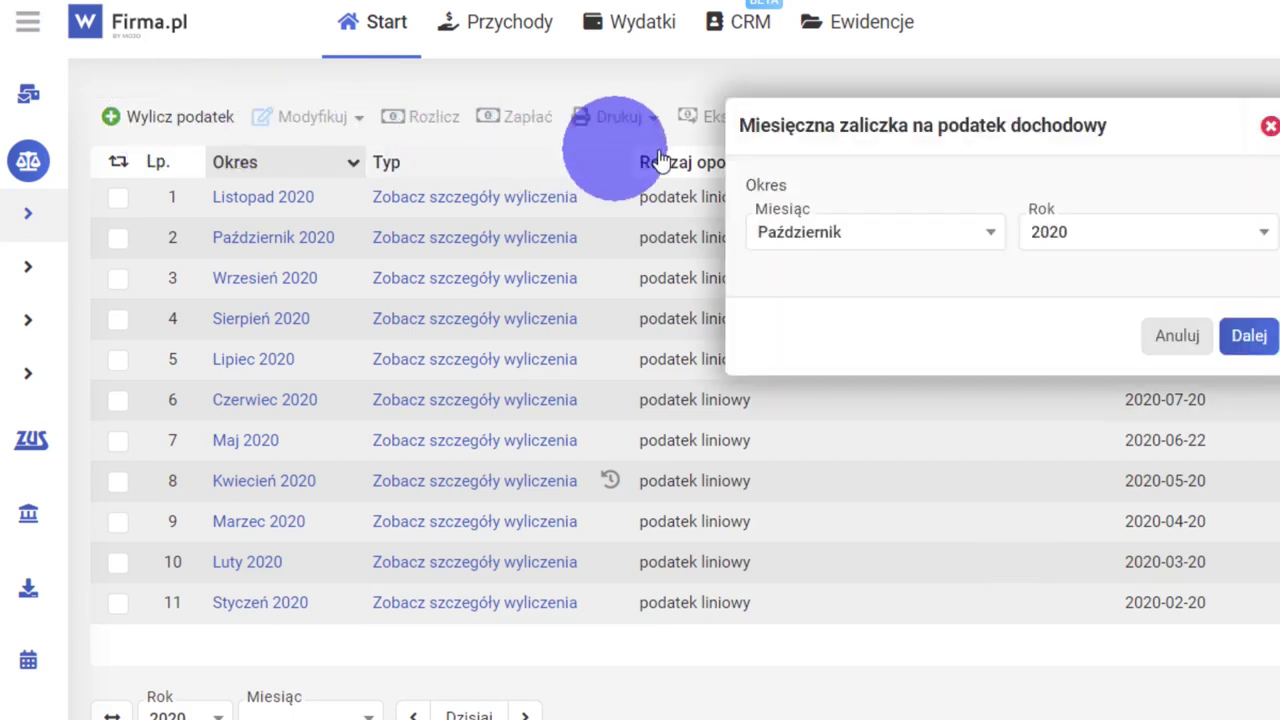
pyautogui.click(908, 236)
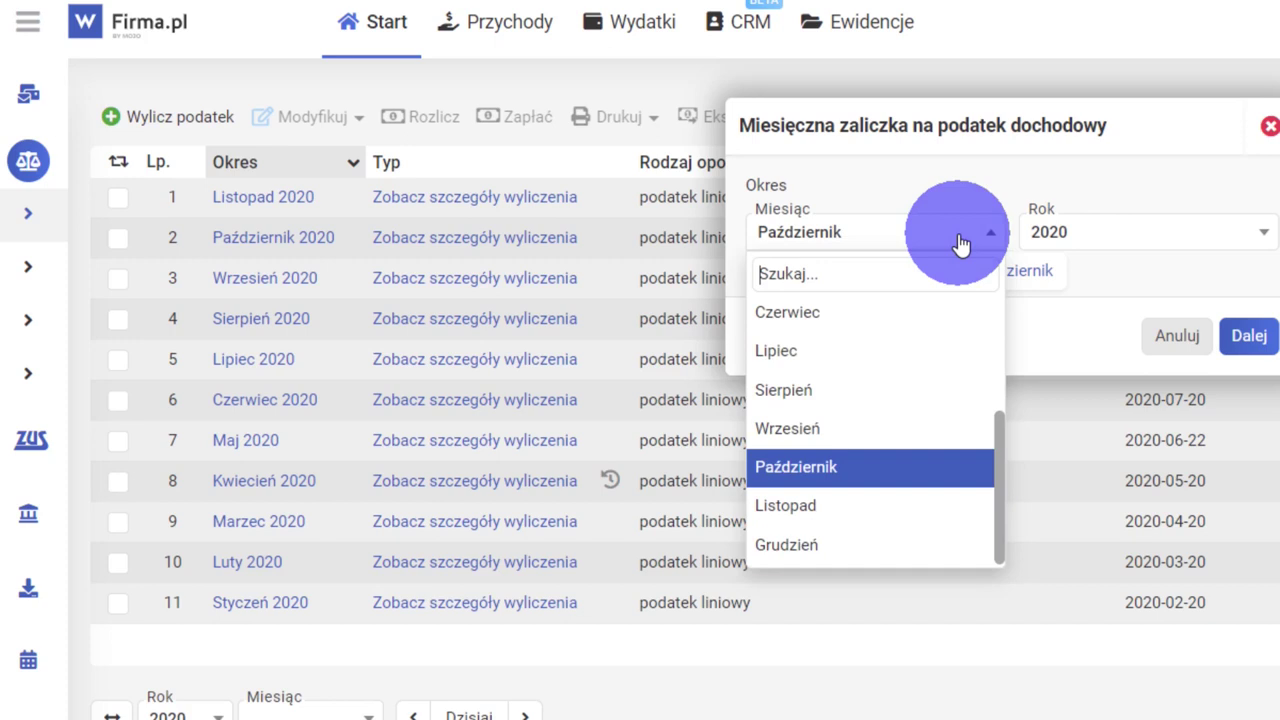
pyautogui.click(836, 546)
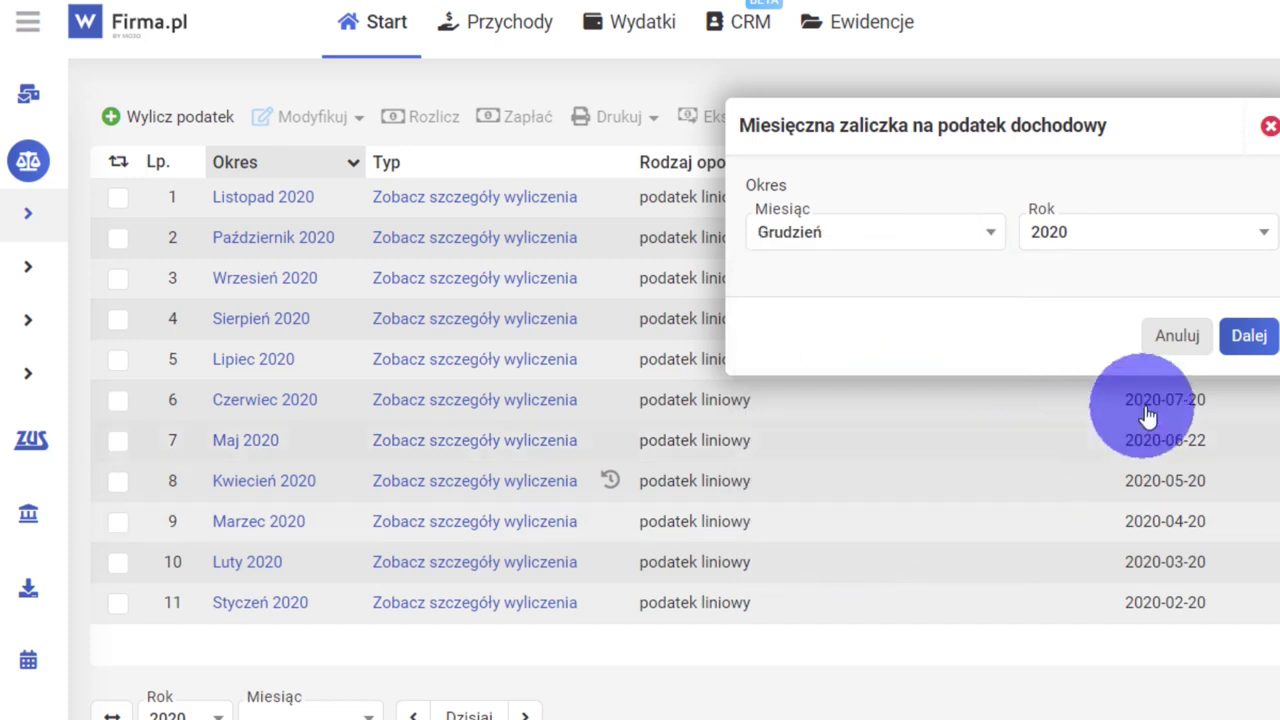
pyautogui.click(1236, 340)
pyautogui.click(1240, 340)
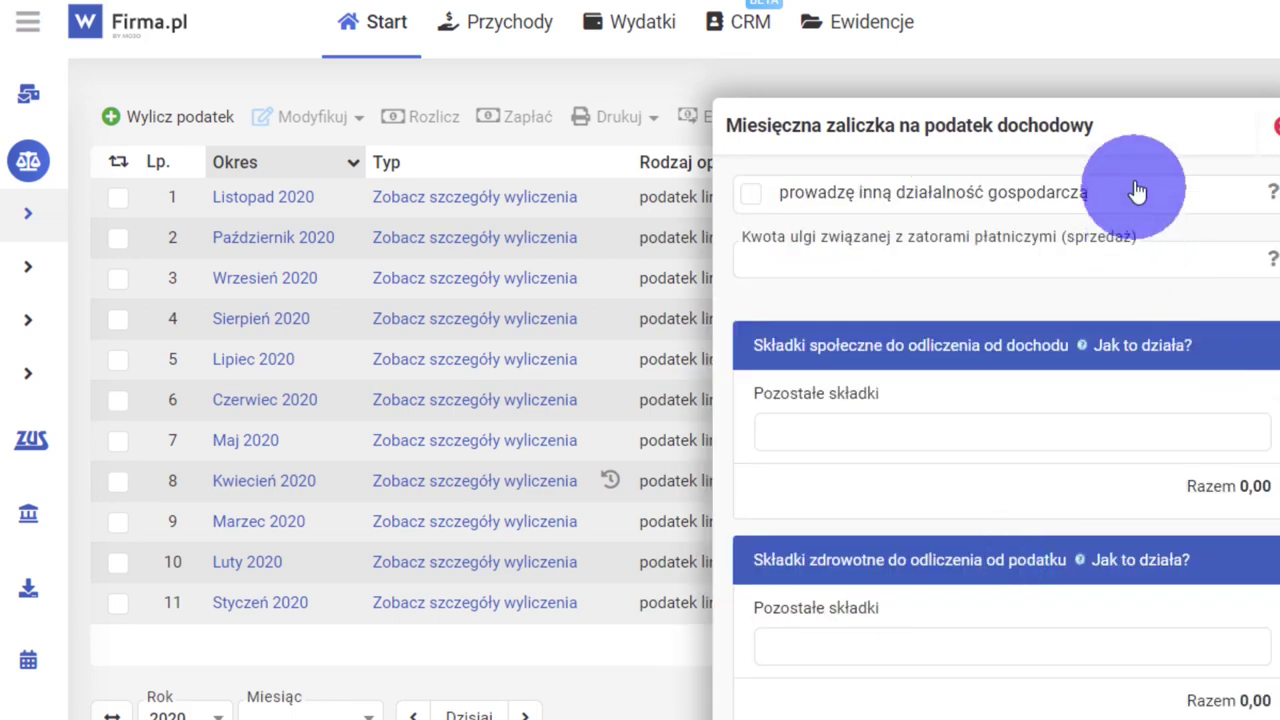
# Step: Save the income tax calculation and open the payment entry for the Listopad 2020 declaration
pyautogui.moveTo(1100, 124); pyautogui.dragTo(870, 10)
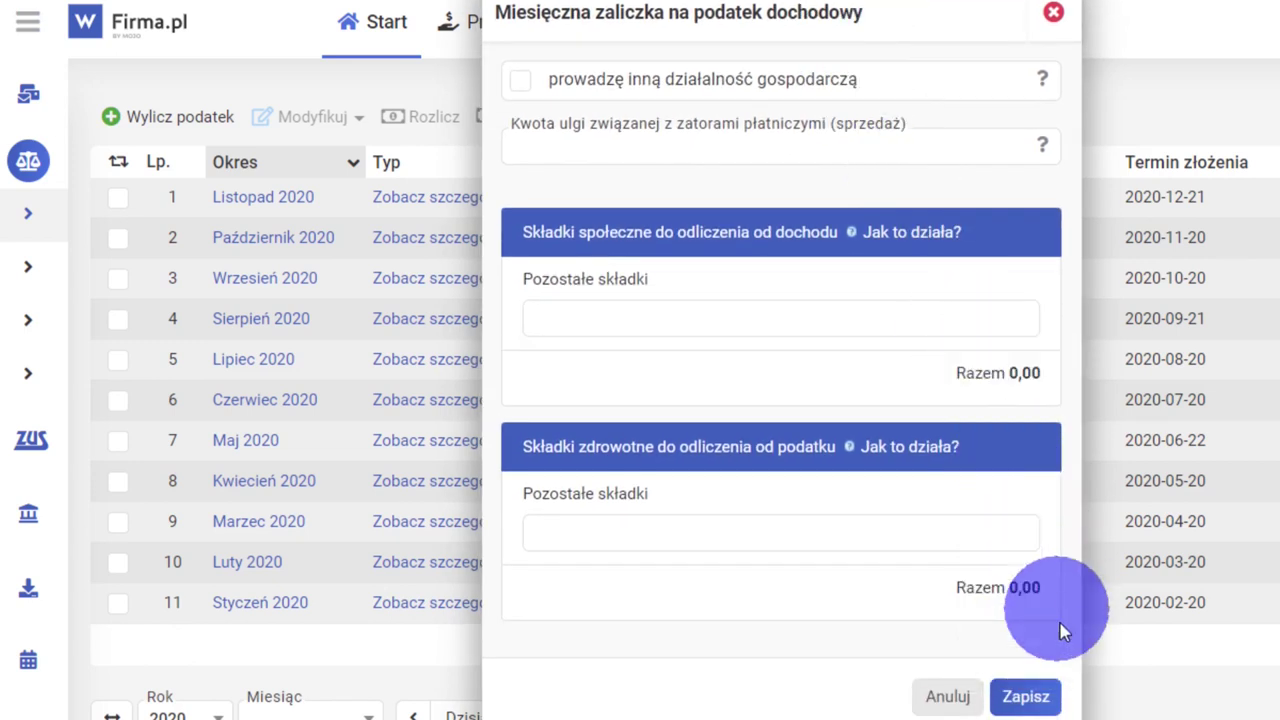
pyautogui.click(1047, 707)
pyautogui.click(420, 128)
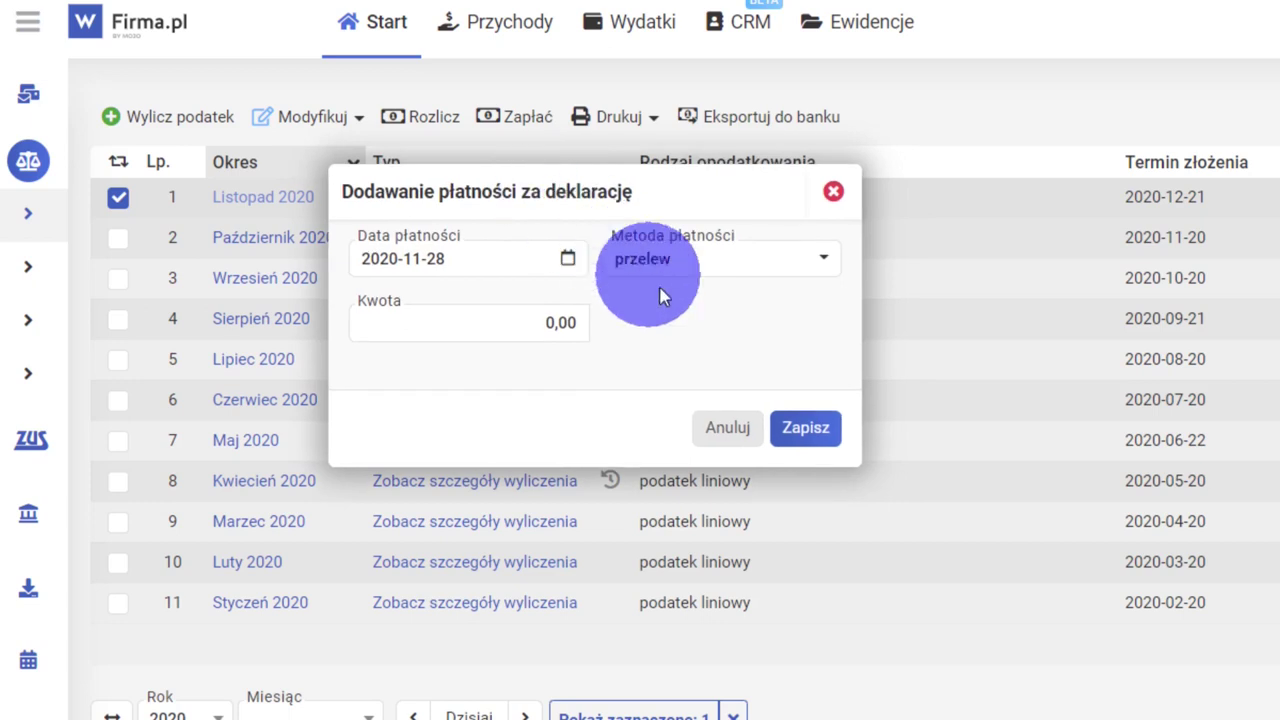
# Step: Save the 0,00 transfer tax payment and check the start page for JPK V7M's sent status
pyautogui.click(815, 430)
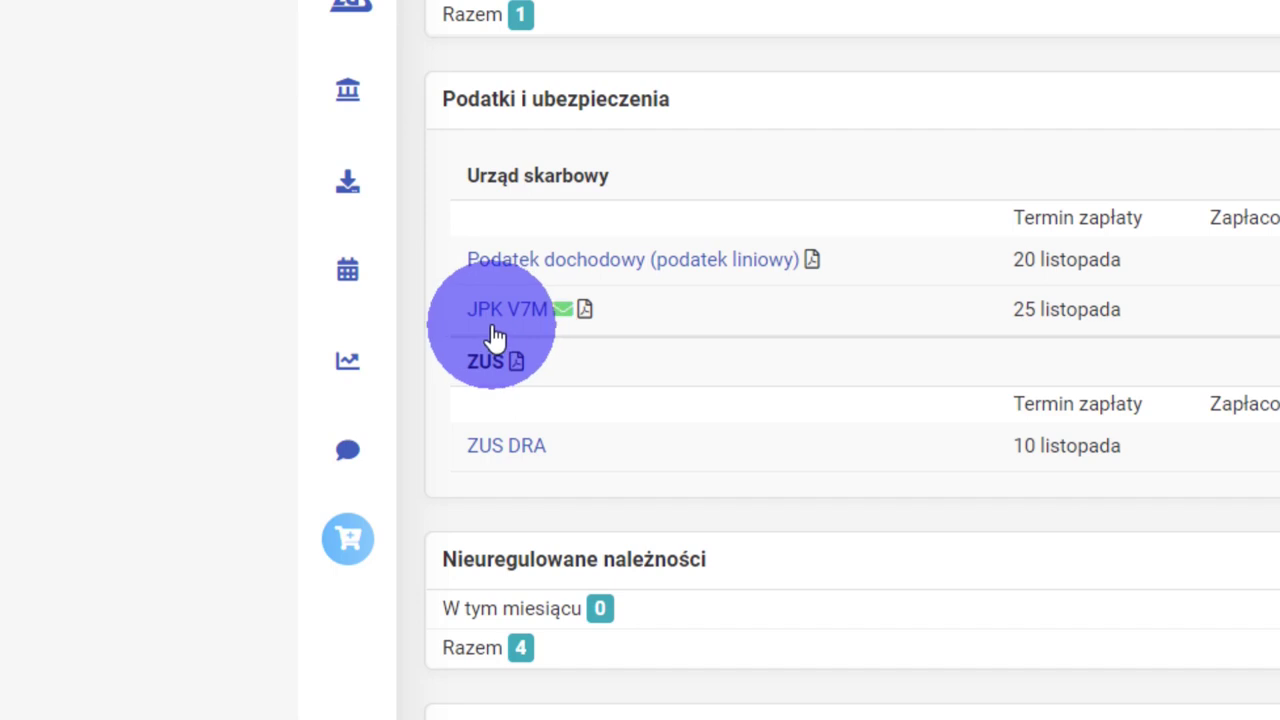
pyautogui.moveTo(563, 312)
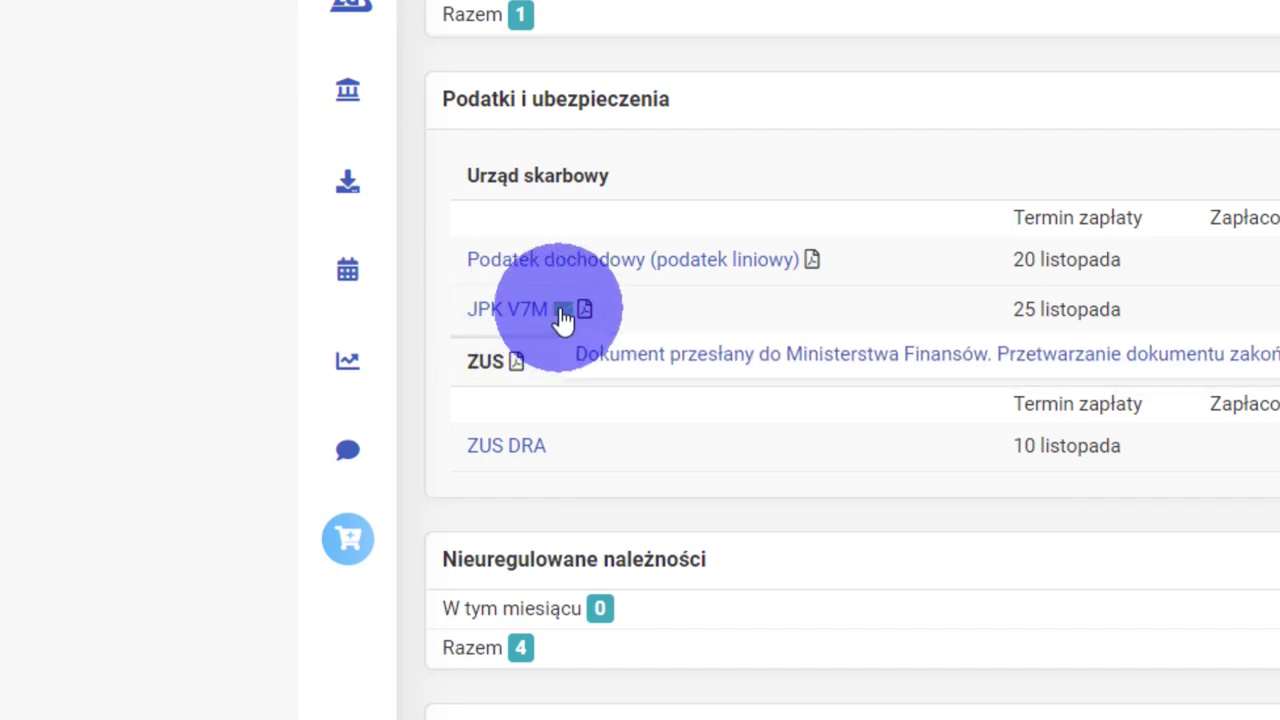